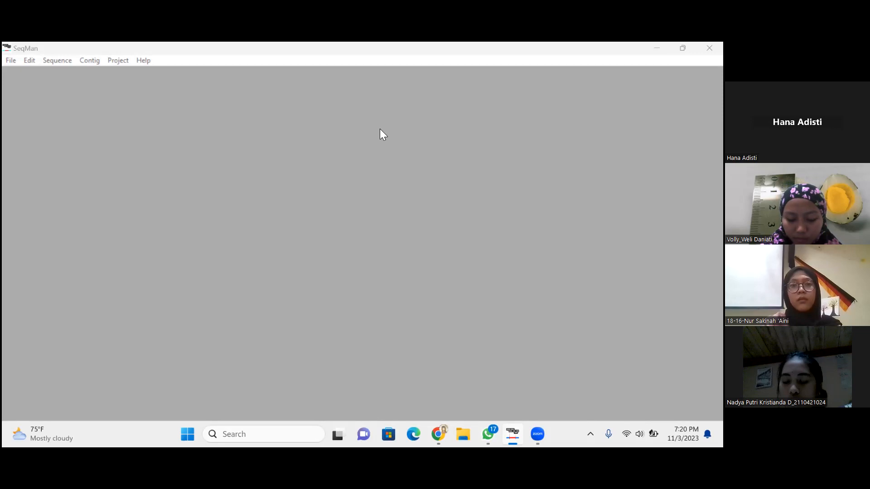
- Add the single forward read 1st_BASE_4818800_HMJ1_HM_F from Downloads, using the ABI files wo extension(*.*) file type
left_click(117, 49)
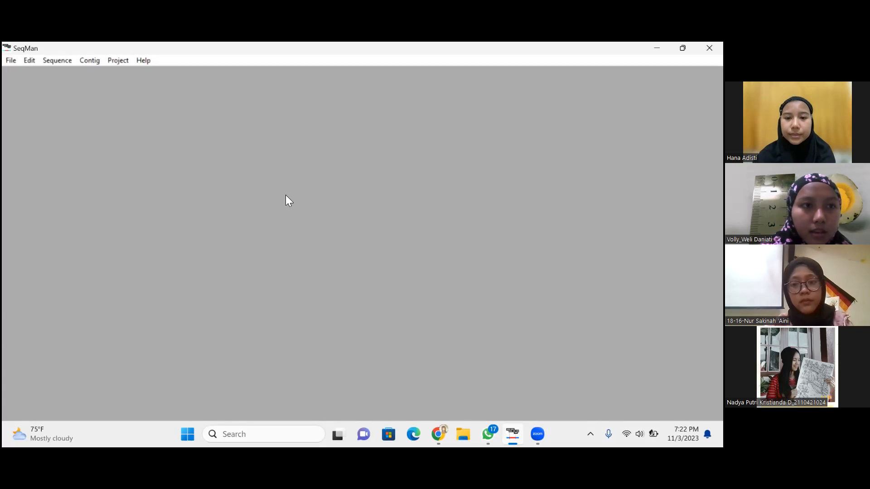
mouse_move(513, 434)
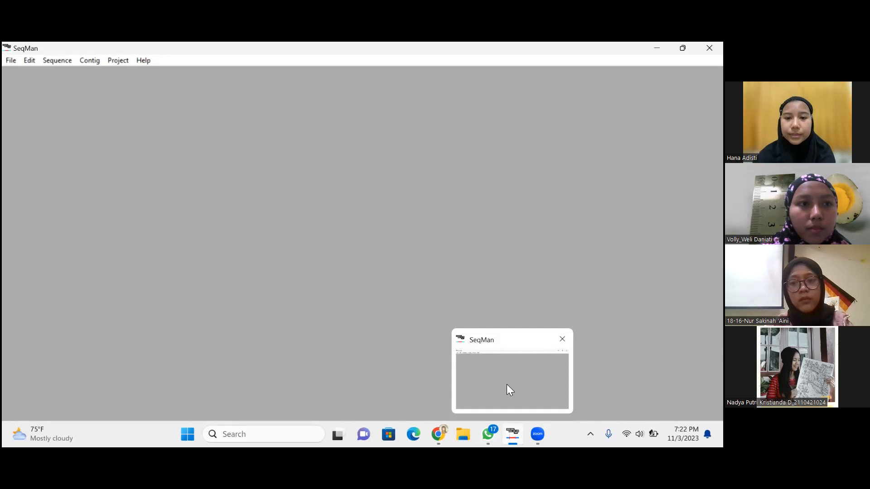
left_click(484, 346)
left_click(59, 63)
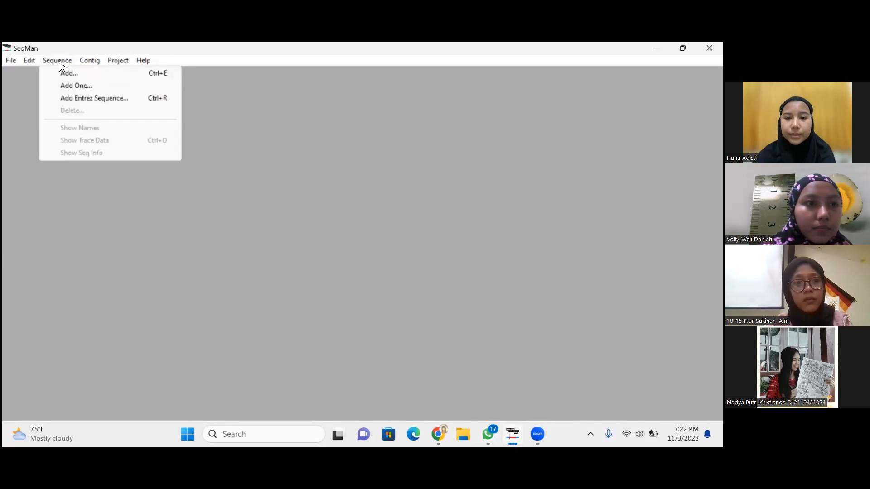
left_click(151, 89)
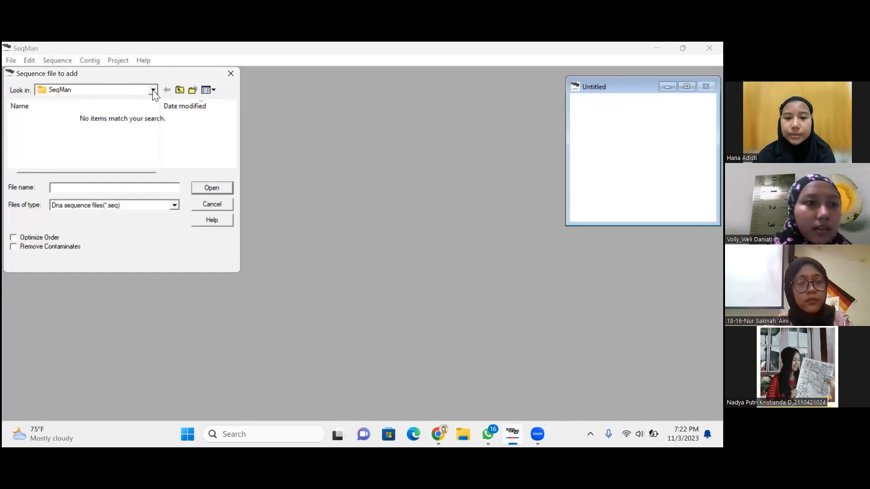
left_click(153, 91)
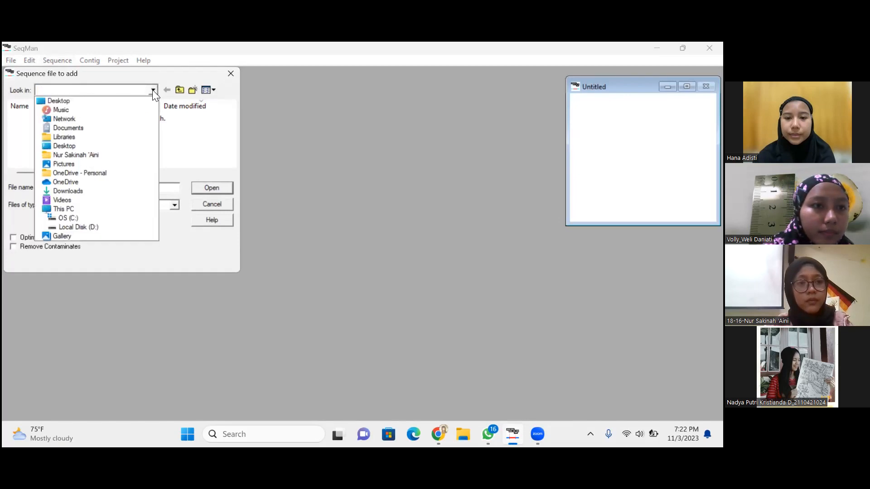
left_click(74, 191)
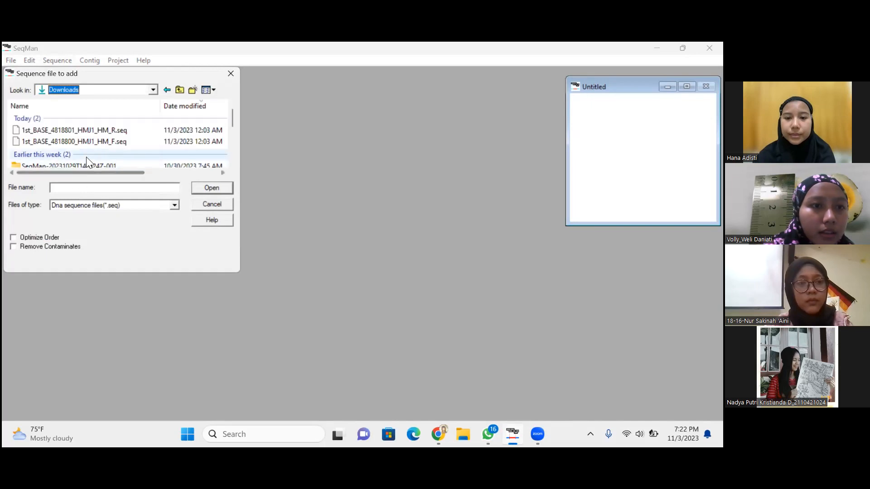
left_click(175, 204)
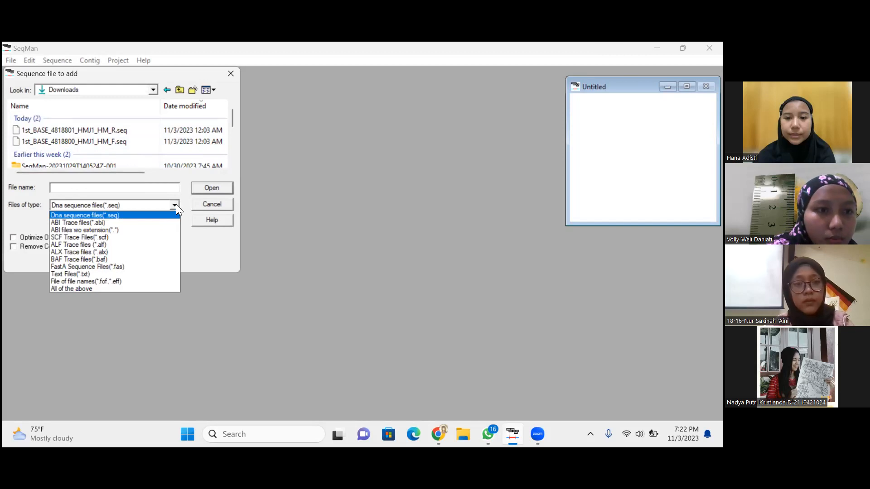
left_click(141, 230)
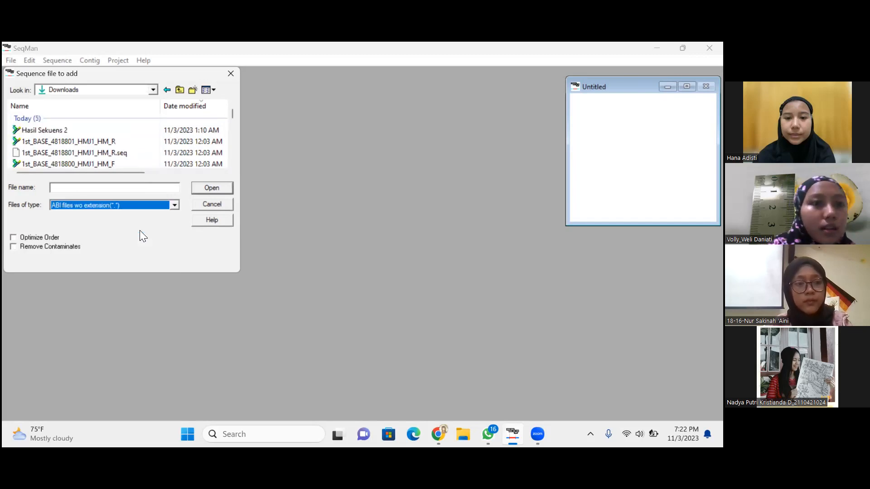
left_click(122, 165)
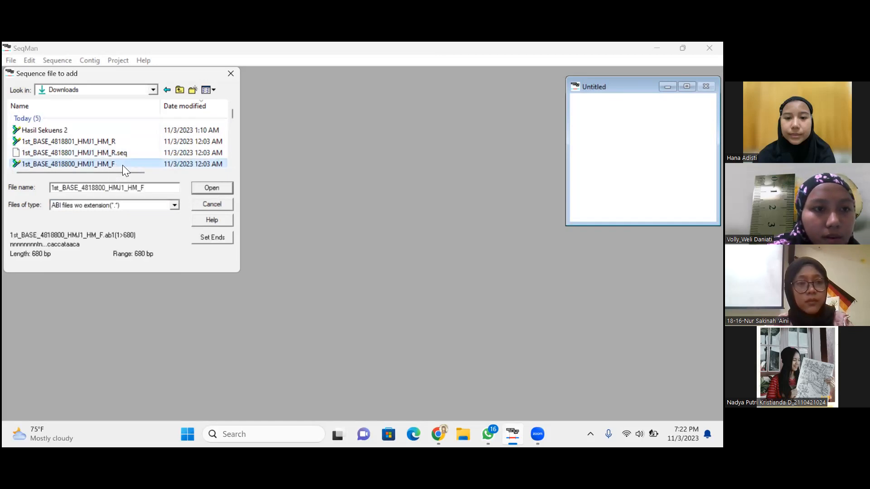
left_click(216, 189)
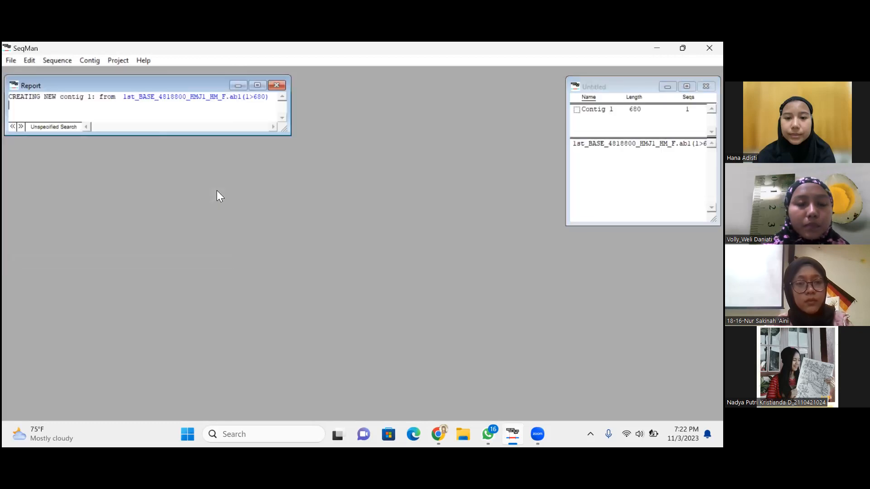
- Add the single reverse read 1st_BASE_4818801_HMJ1_HM_R from Downloads, using the ABI files wo extension(*.*) file type
left_click(64, 61)
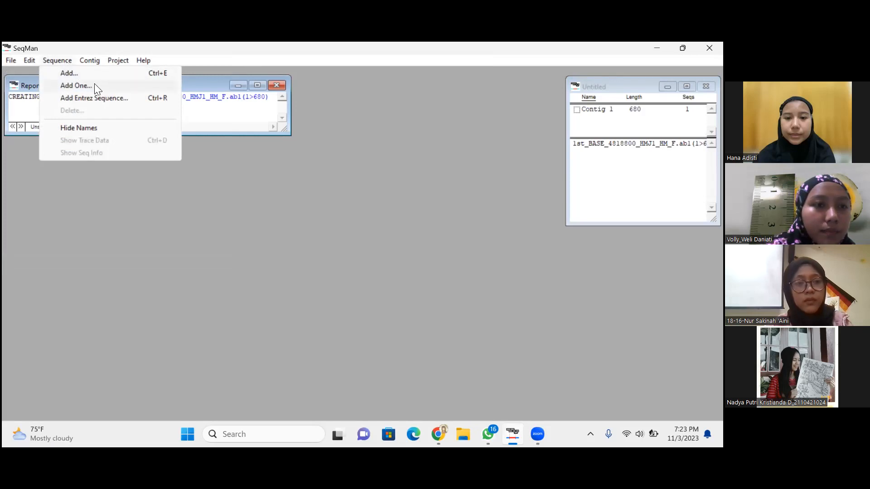
left_click(76, 86)
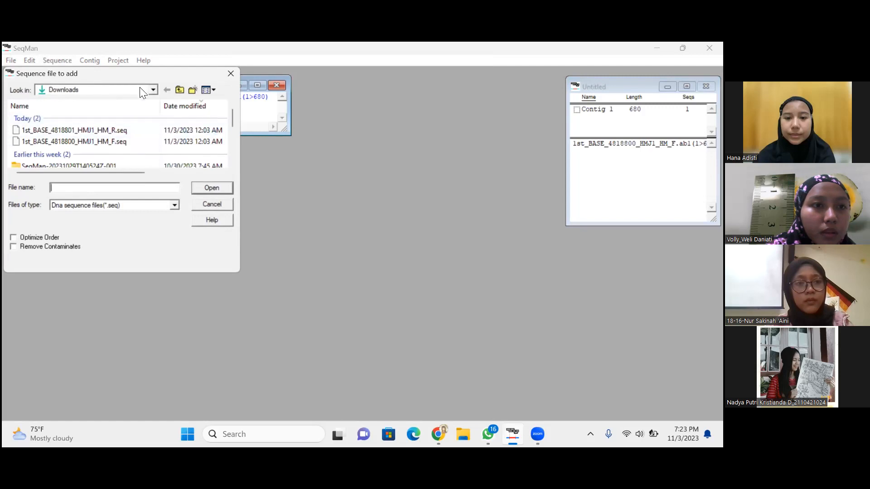
left_click(175, 209)
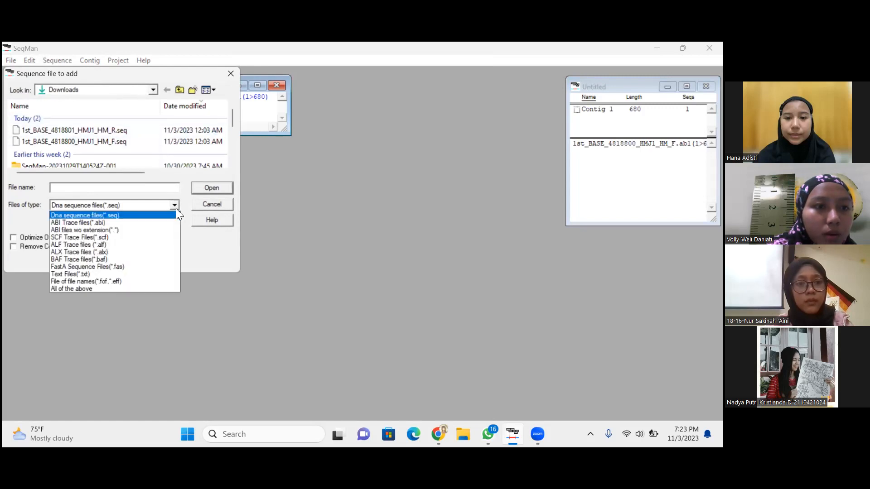
left_click(137, 230)
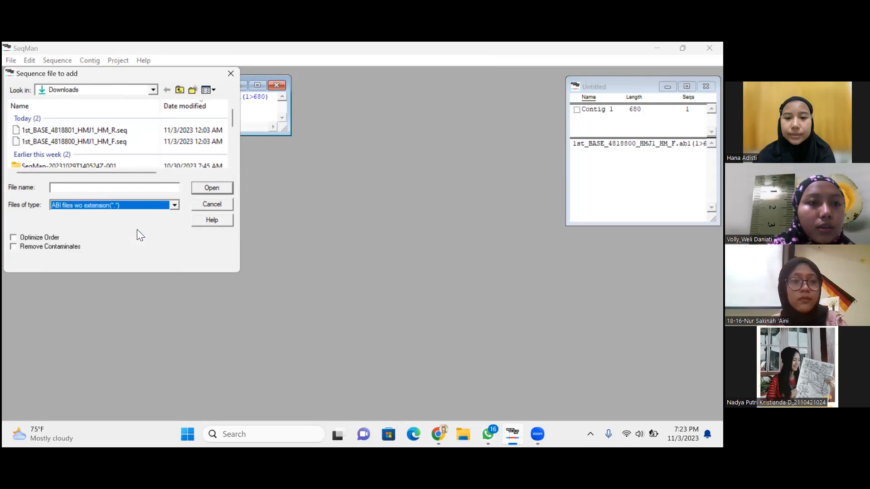
left_click(103, 143)
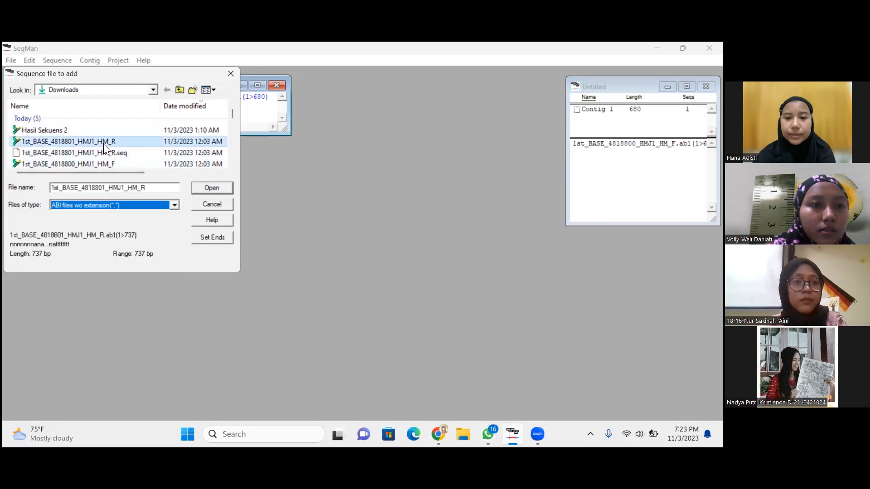
left_click(211, 188)
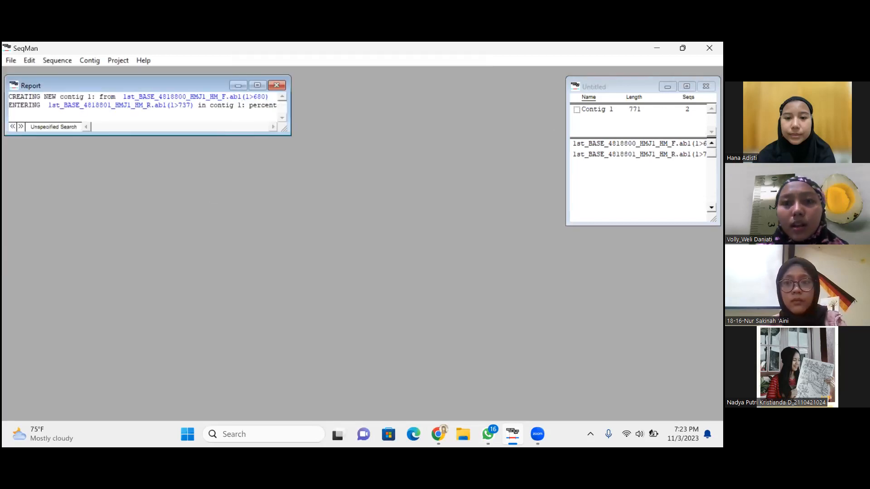
- Open the alignment of Contig 1 and maximize its window
left_click(598, 110)
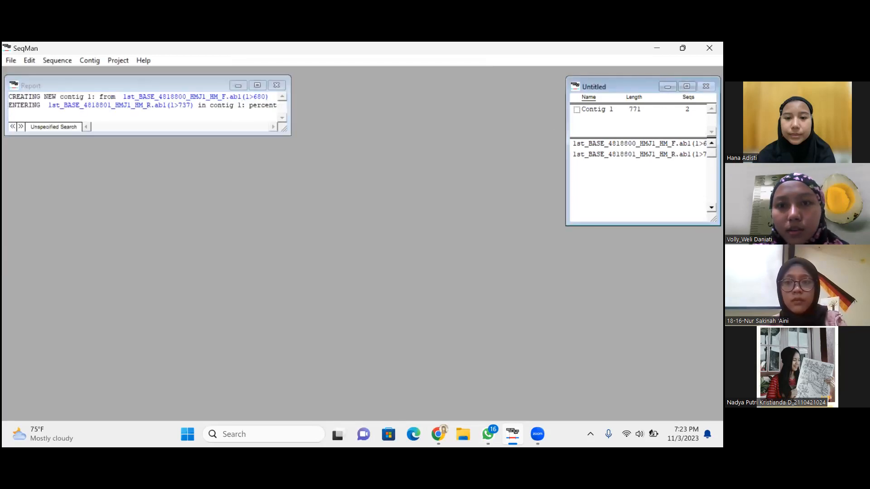
left_click(597, 109)
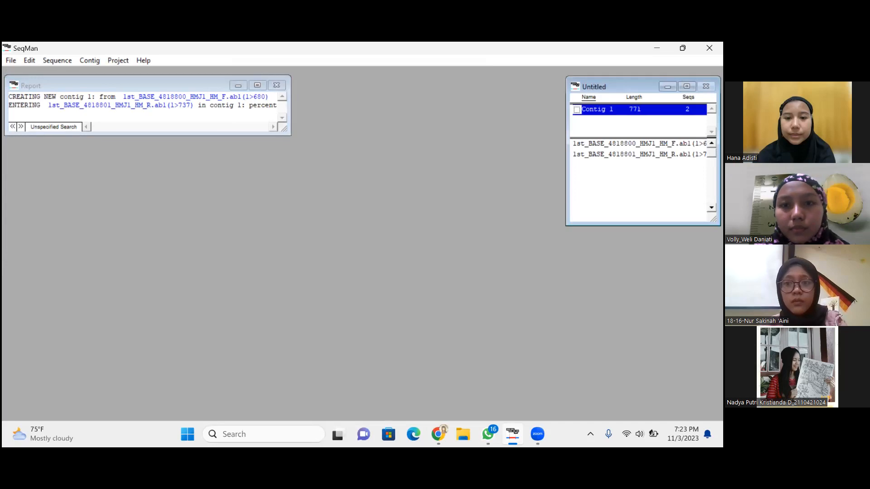
double_click(597, 110)
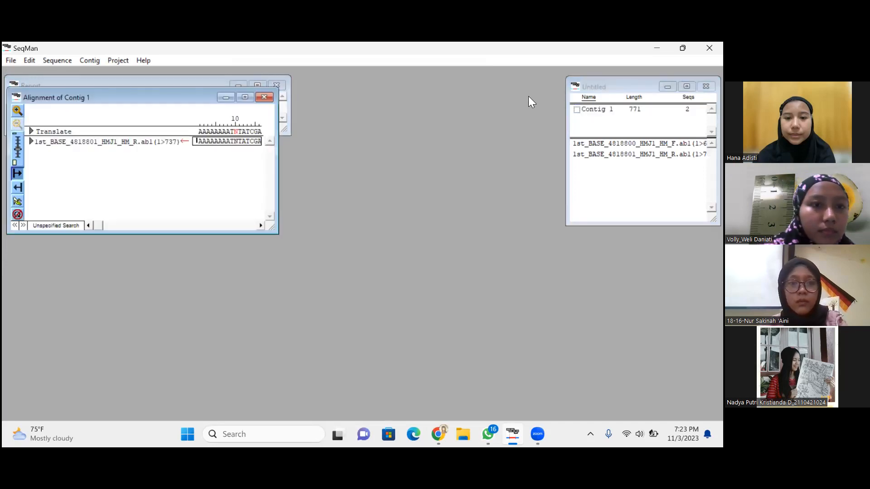
left_click(245, 97)
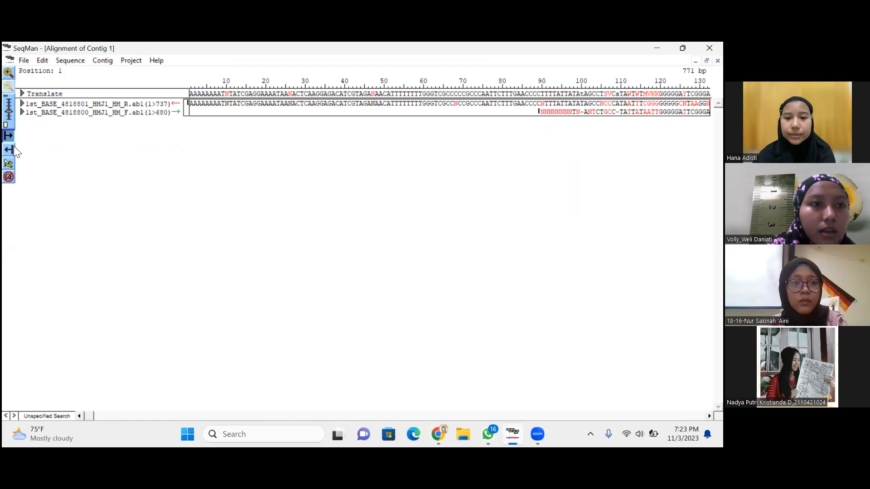
- Show the chromatogram traces of both the reverse and forward reads and enlarge them for base-by-base editing
left_click(21, 103)
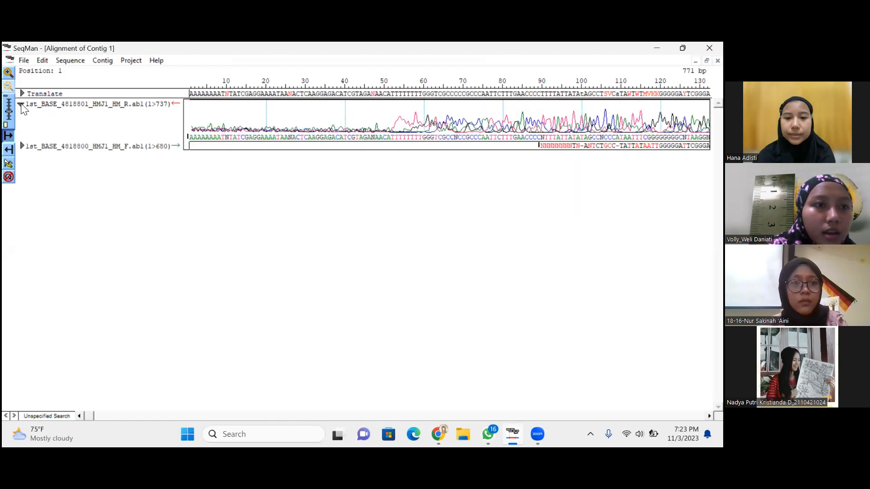
left_click(22, 146)
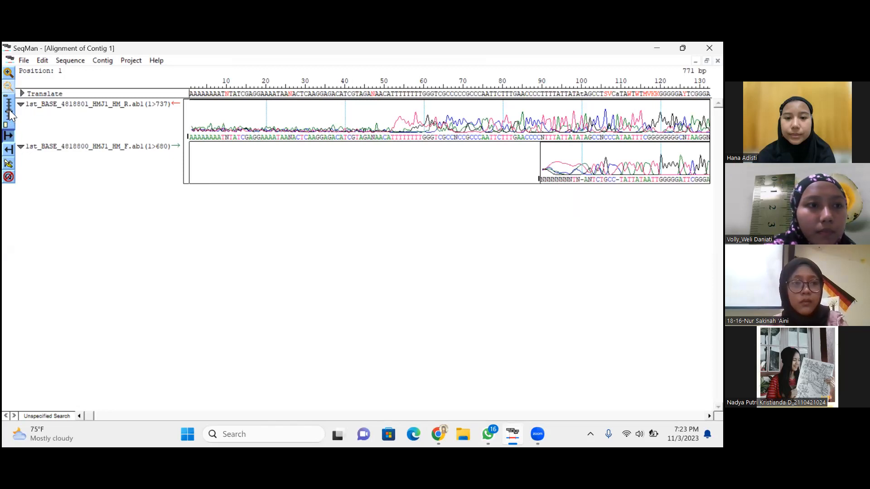
left_click(7, 75)
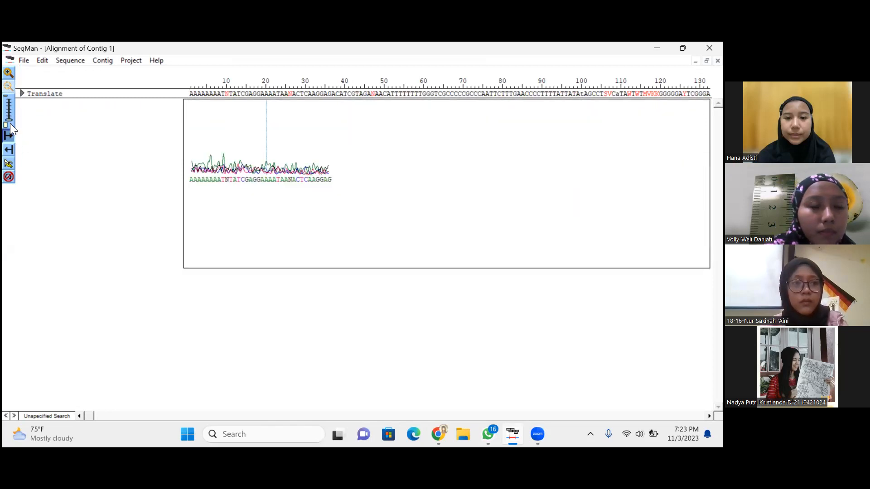
left_click(8, 75)
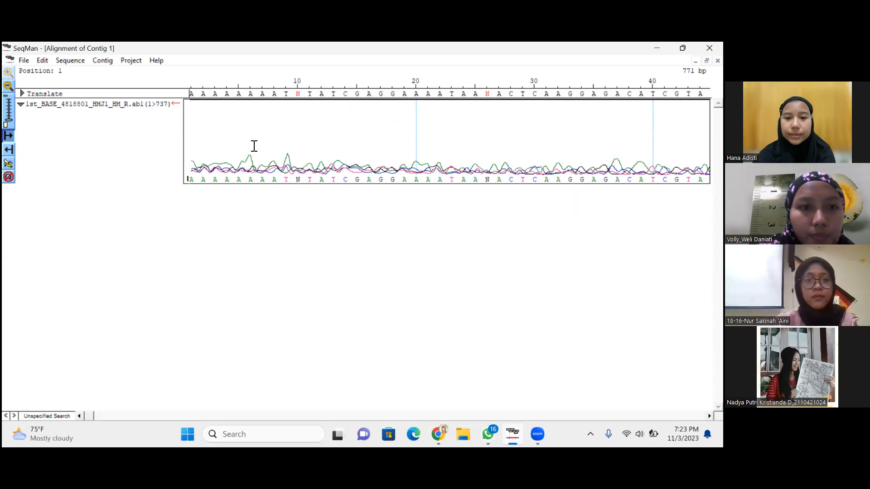
- Delete the ambiguous N at position 10 of the reverse read and the next N at position 25
left_click(295, 169)
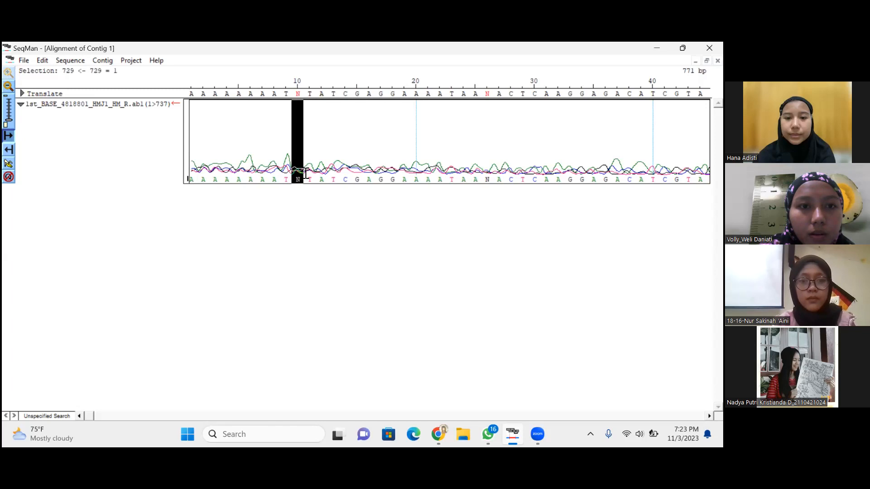
key("Delete")
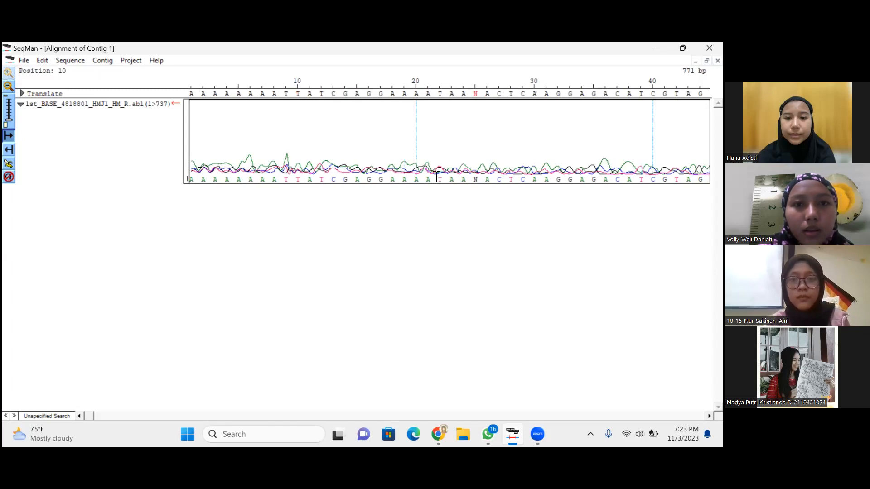
left_click(478, 176)
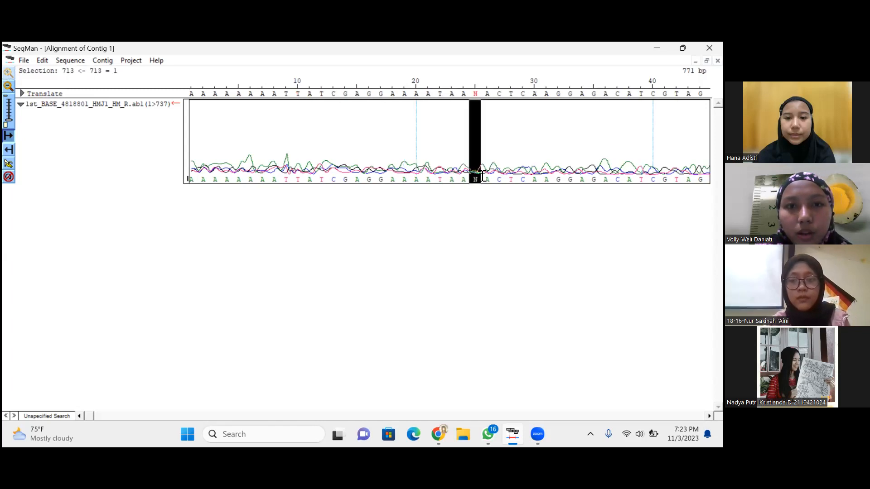
key("Delete")
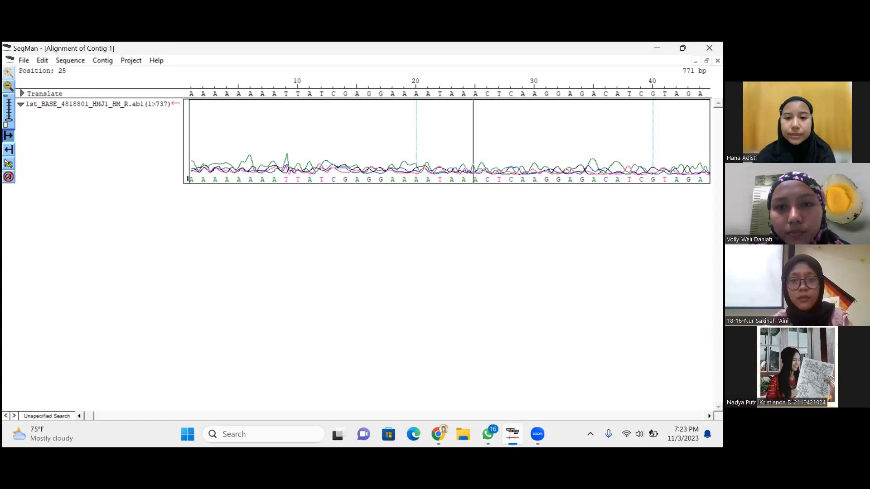
- Delete the ambiguous N at position 45 of the reverse read
left_click(710, 416)
left_click(710, 416)
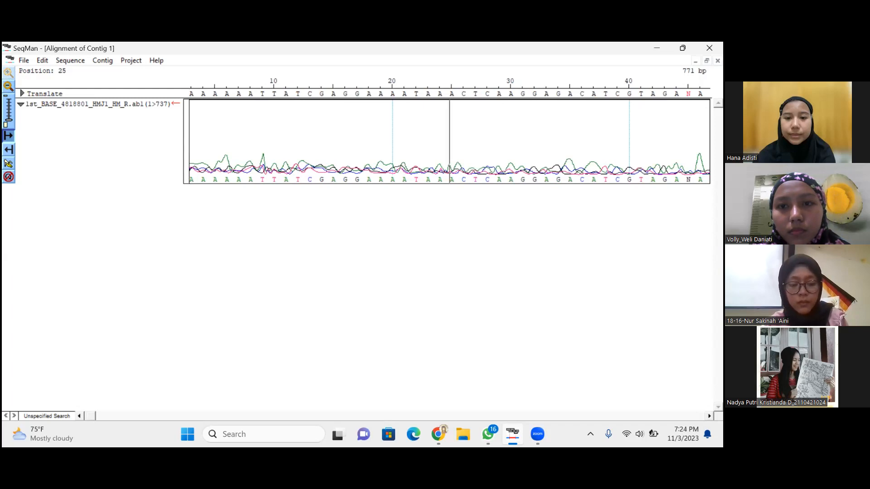
left_click(710, 416)
left_click(709, 416)
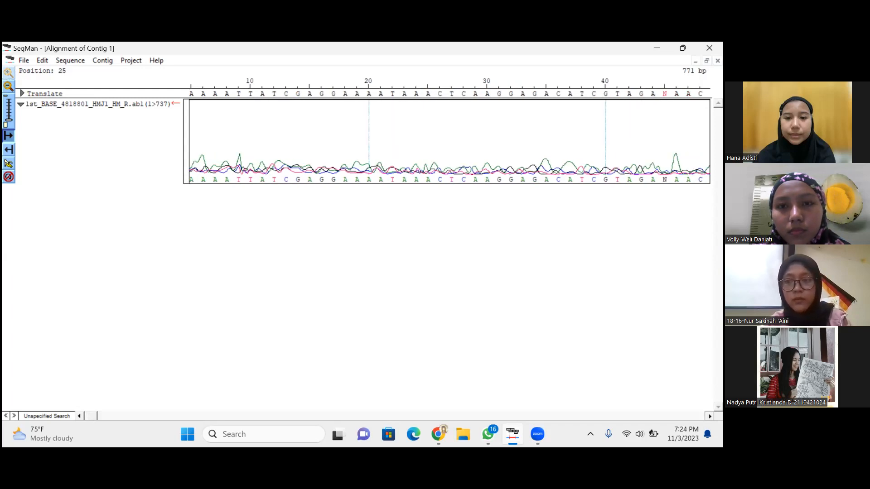
left_click(710, 416)
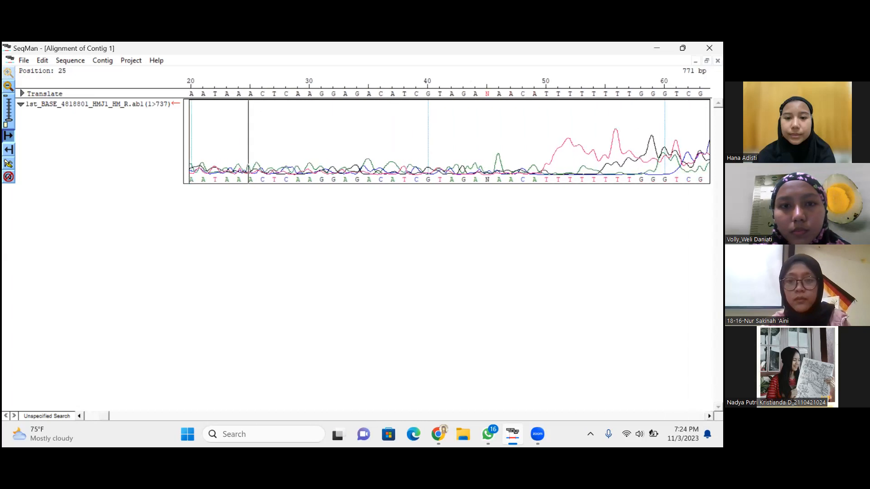
left_click(485, 176)
key("Delete")
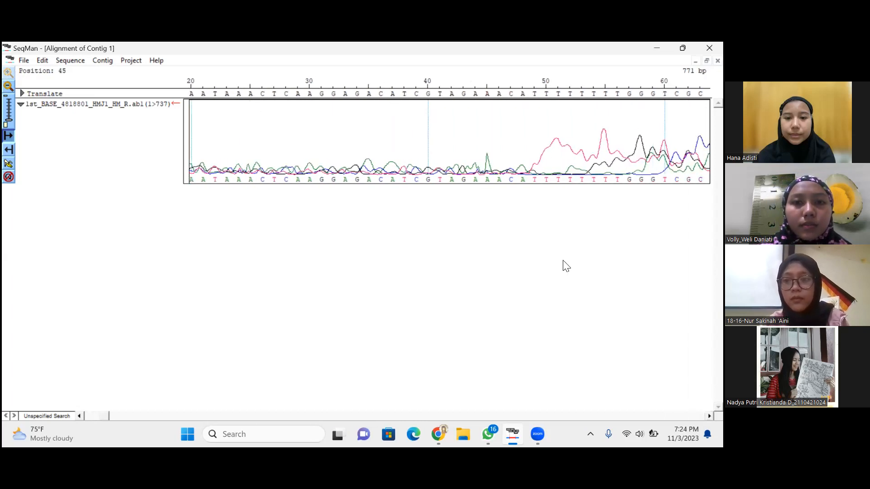
- Delete the ambiguous N at position 65 of the reverse read
left_click(709, 416)
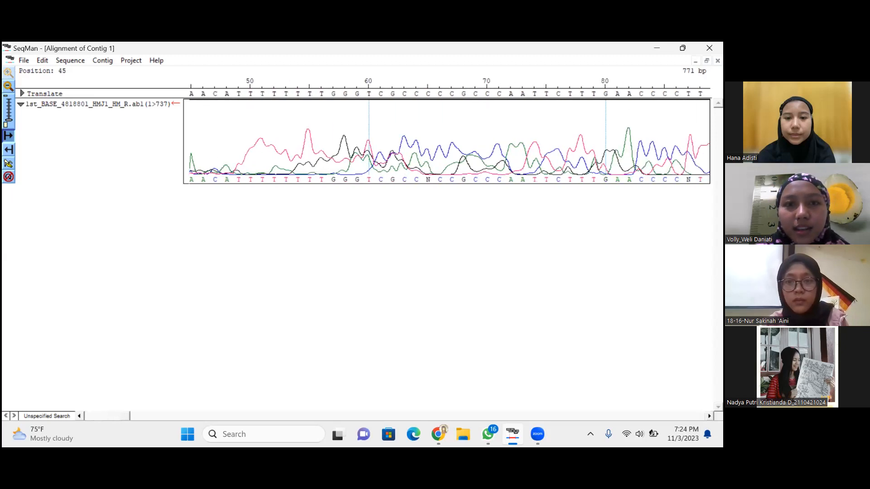
left_click(430, 181)
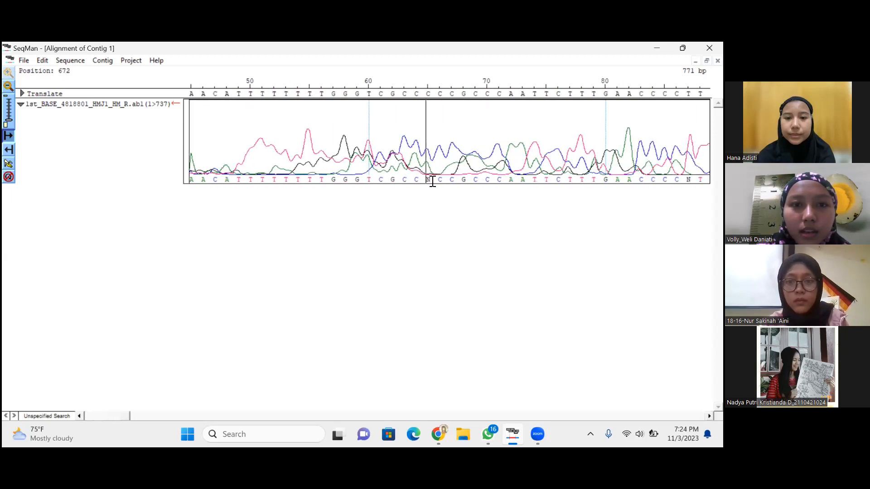
left_click(431, 181)
key("Delete")
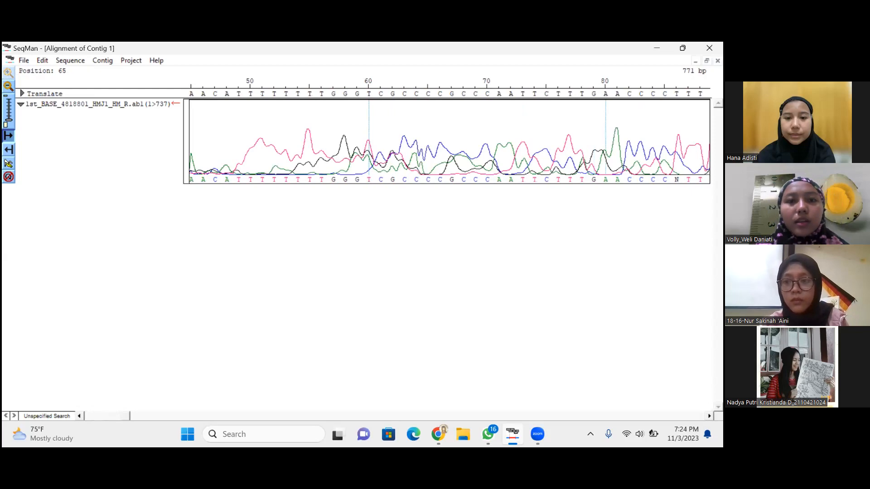
- Delete the ambiguous N at position 86 of the reverse read
left_click_drag(673, 180, 679, 180)
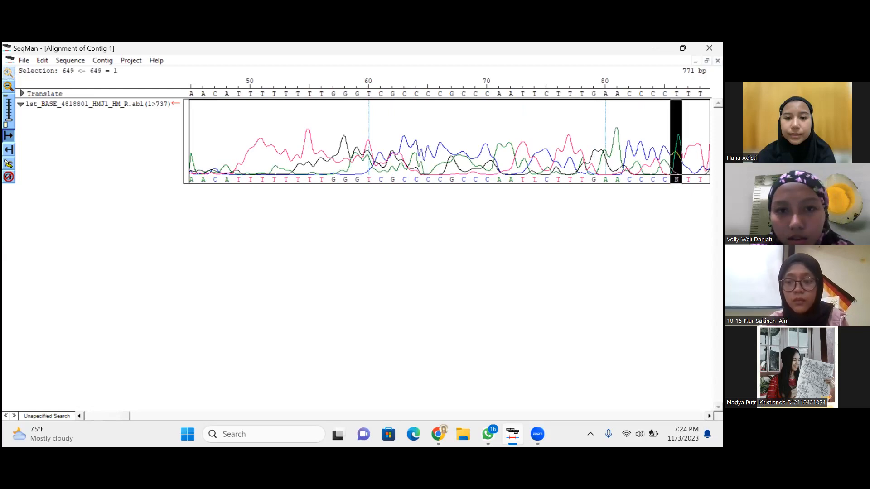
key("Delete")
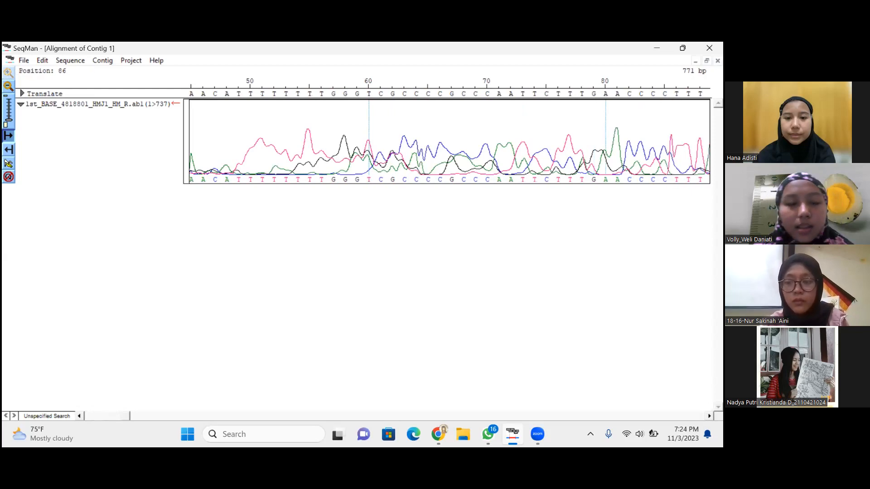
- Delete the run of eight Ns at the start of the forward read and the two isolated Ns just after it
scroll(336, 256, "right", 10)
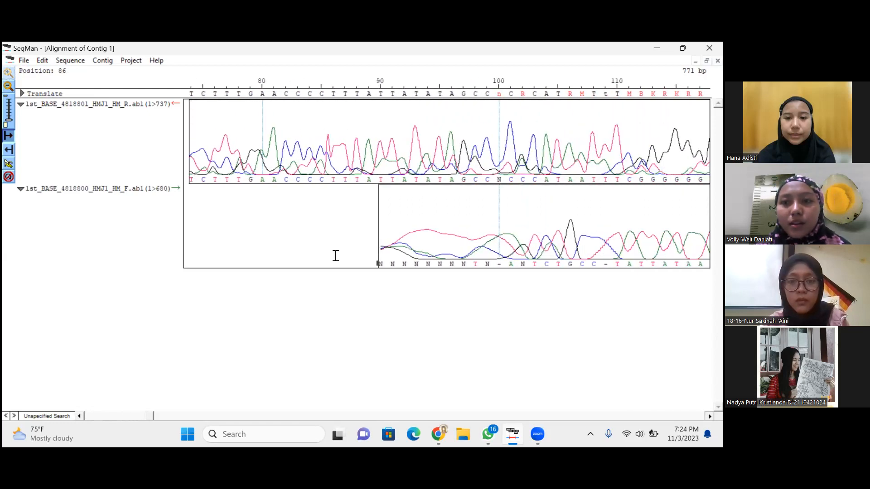
scroll(336, 256, "right", 3)
left_click_drag(310, 252, 399, 253)
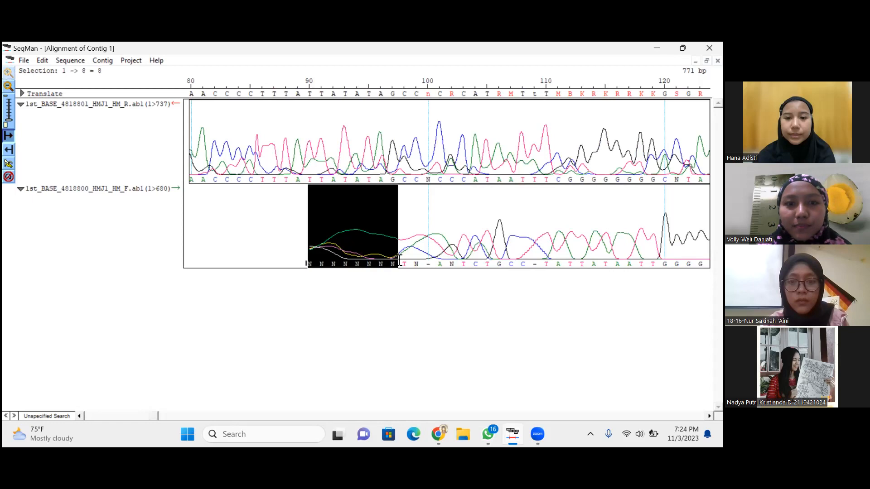
key("Delete")
left_click_drag(317, 262, 355, 259)
key("Delete")
key("Delete")
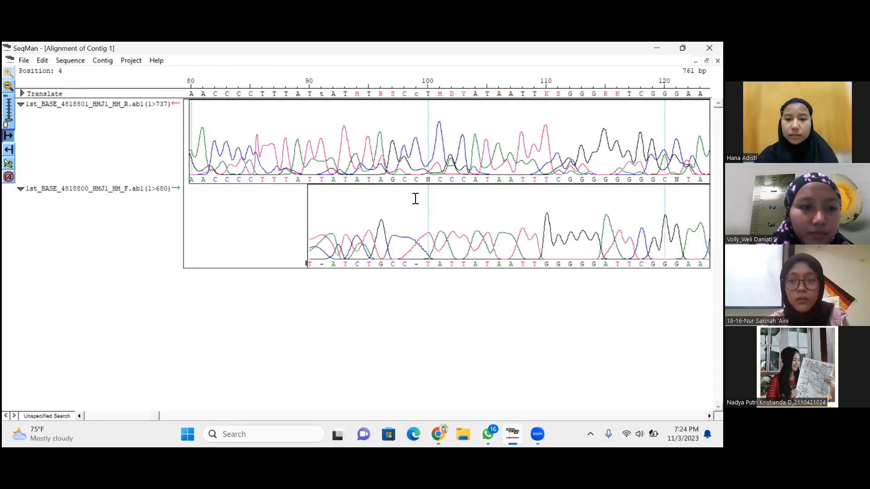
- Delete the ambiguous Ns at positions 100 and 120 of the reverse read
left_click(434, 180)
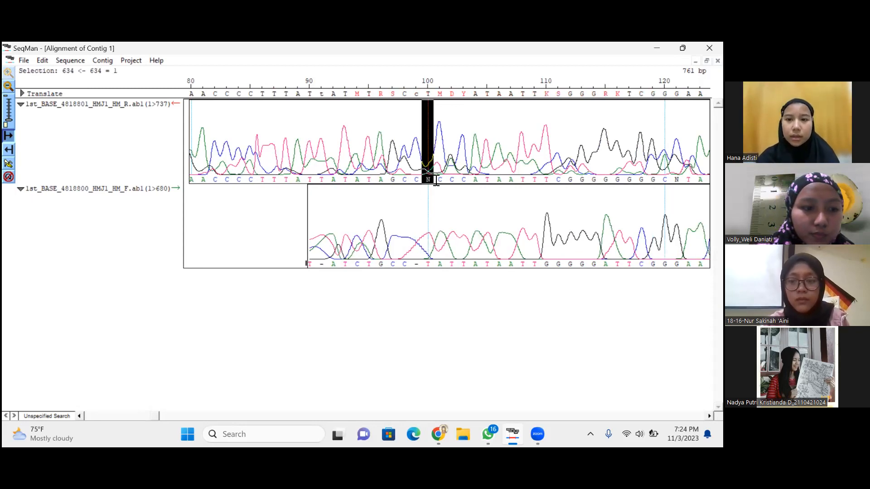
key("Delete")
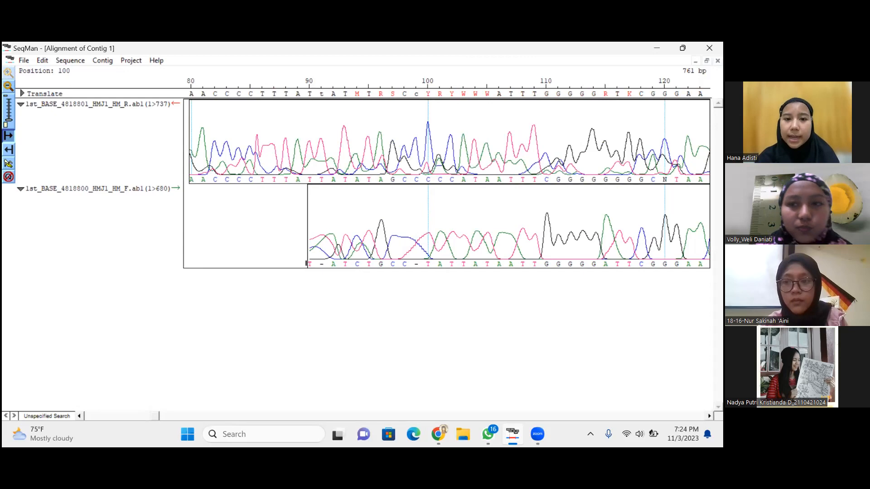
left_click(709, 416)
left_click_drag(649, 180, 657, 180)
key("Delete")
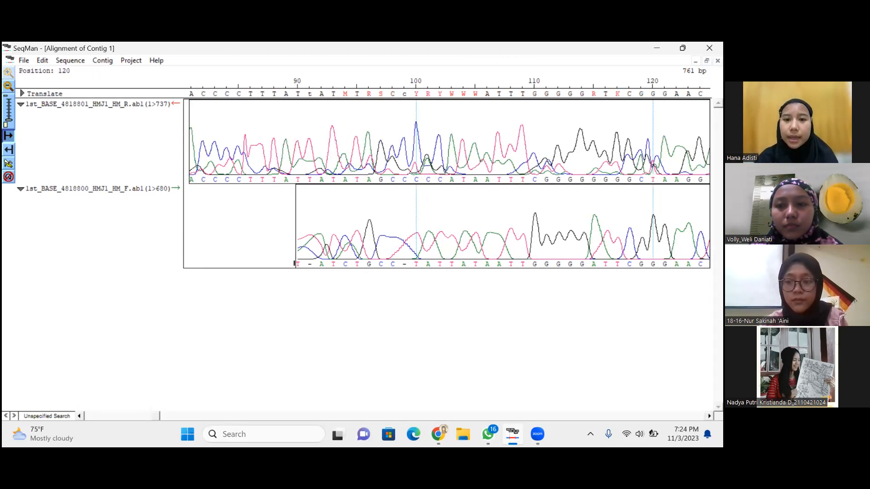
- Delete the ambiguous Ns at positions 720 and 722 near the far end of the reverse read
left_click(671, 416)
left_click(671, 416)
left_click(671, 416)
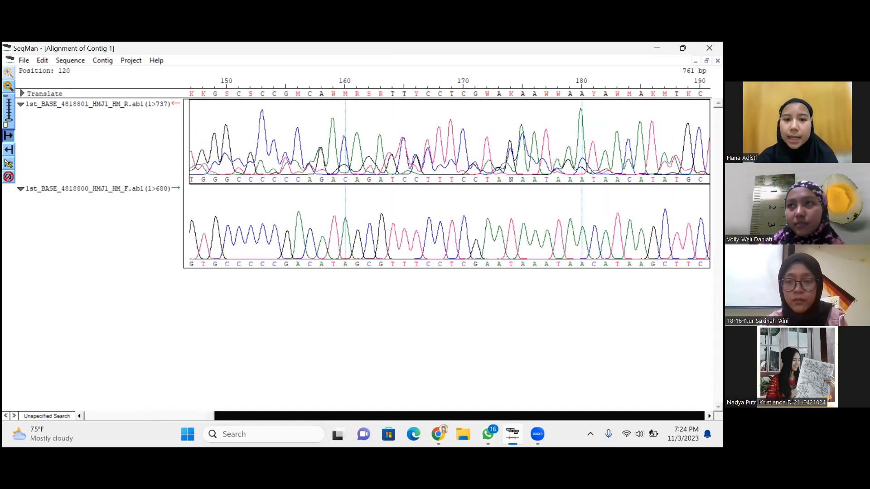
left_click(670, 416)
left_click(670, 416)
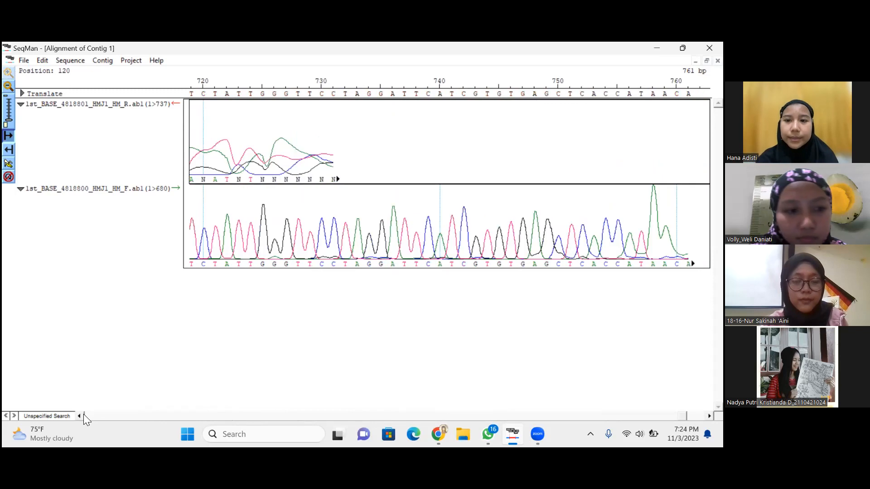
scroll(333, 73, "left", 5)
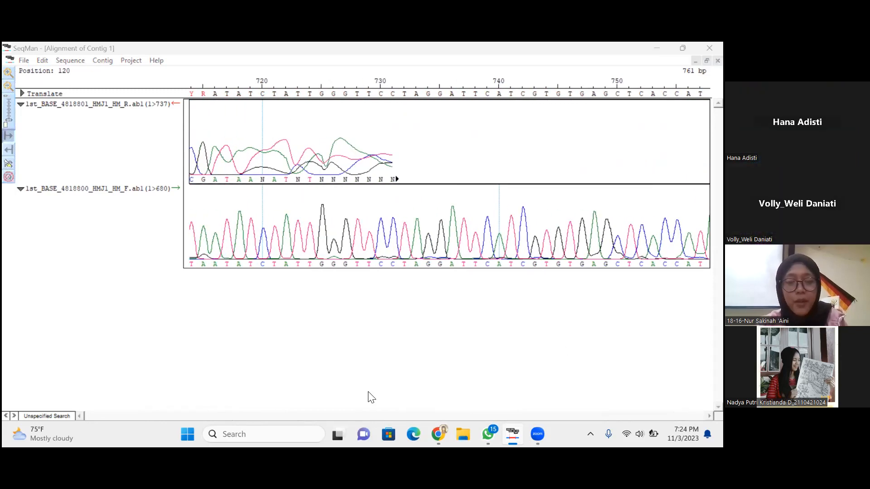
left_click(77, 416)
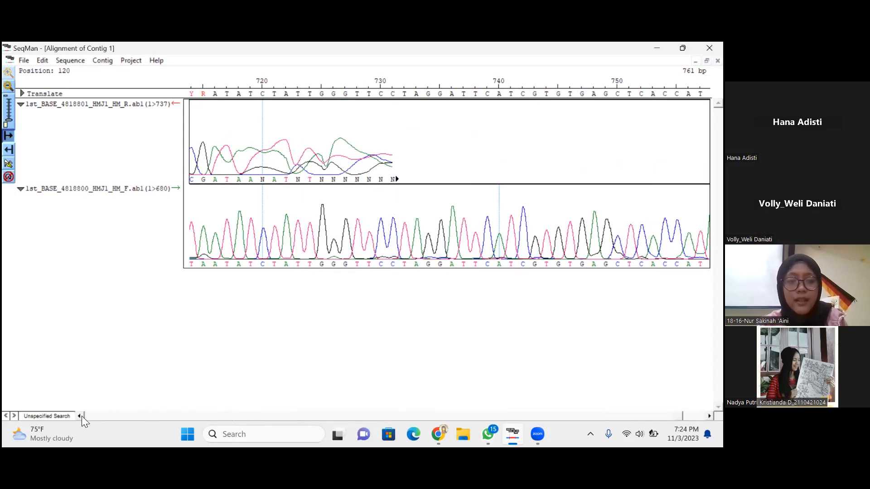
left_click(81, 416)
left_click(81, 416)
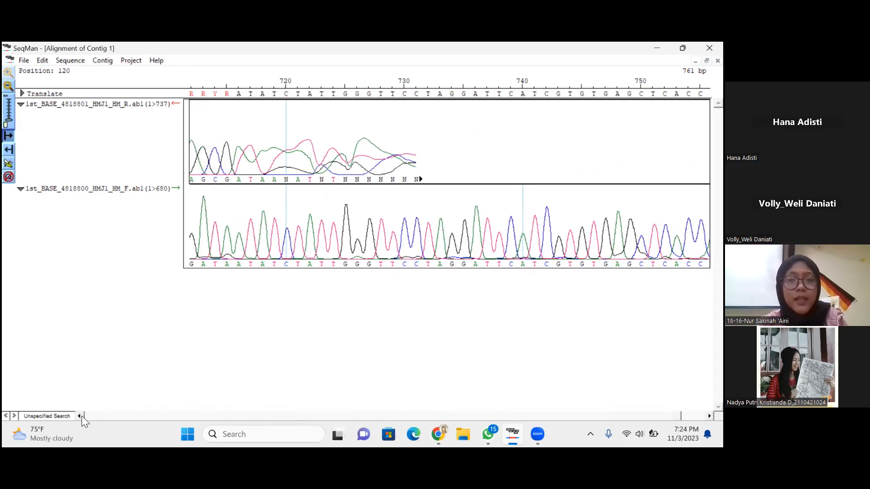
left_click(81, 415)
left_click(82, 416)
left_click(82, 416)
left_click(82, 416)
left_click(82, 416)
left_click(82, 416)
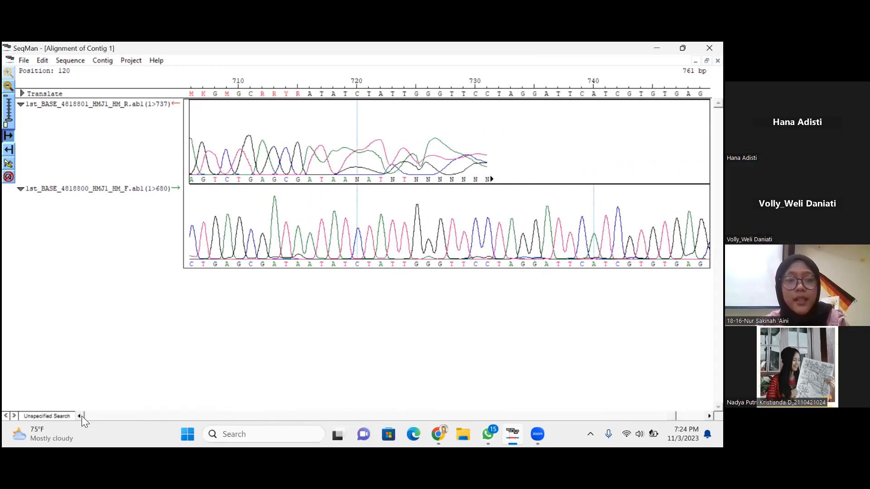
left_click(363, 179)
key("Delete")
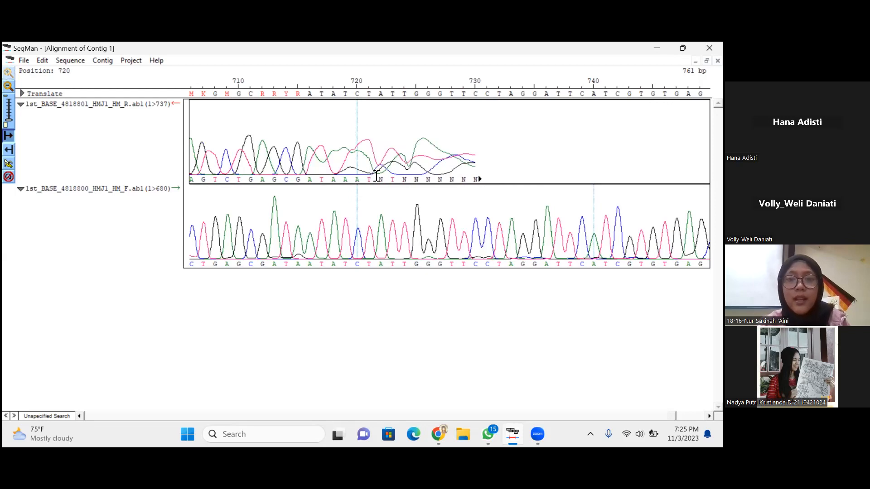
left_click(381, 178)
key("Delete")
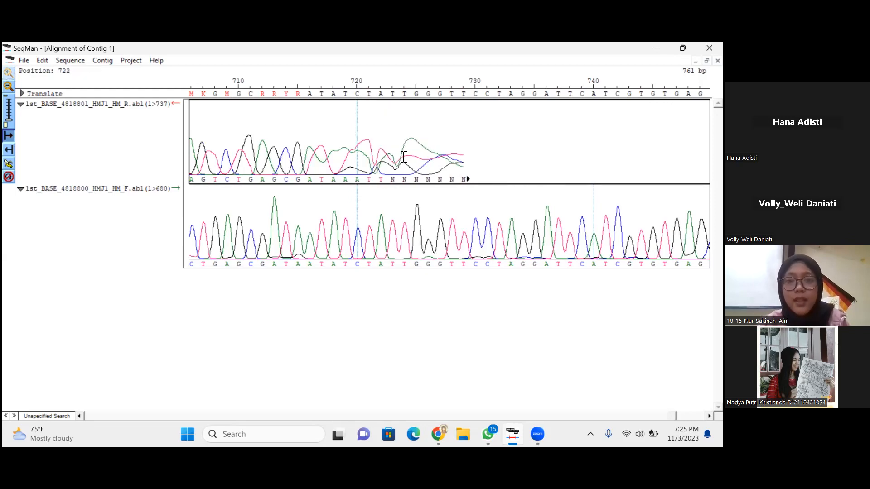
- Delete the remaining run of trailing Ns from position 723 to the end of the reverse read
left_click_drag(392, 181, 465, 180)
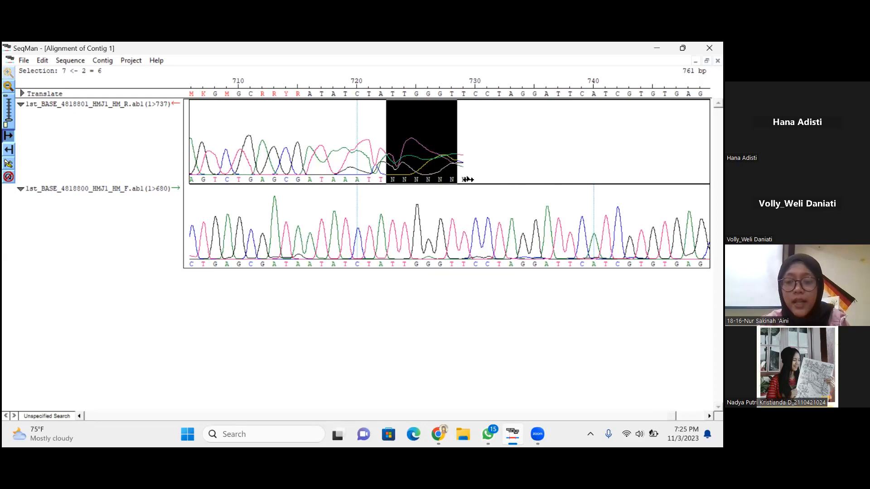
key("Delete")
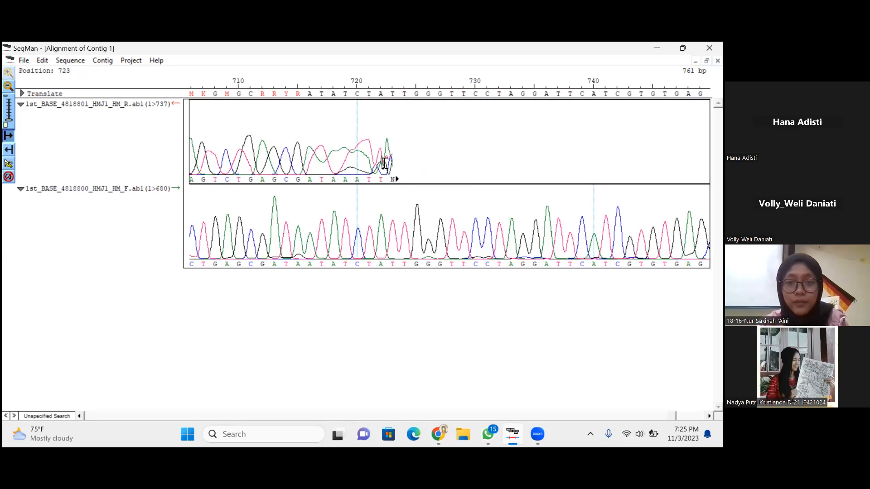
left_click_drag(397, 176, 390, 177)
key("Delete")
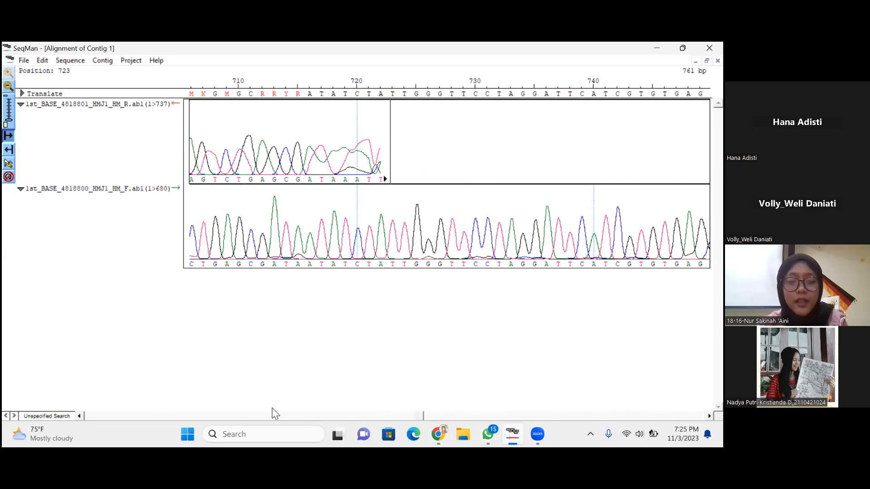
- Search the consensus for conflicts from the start of the contig and set the base at position 91 to T
left_click(90, 416)
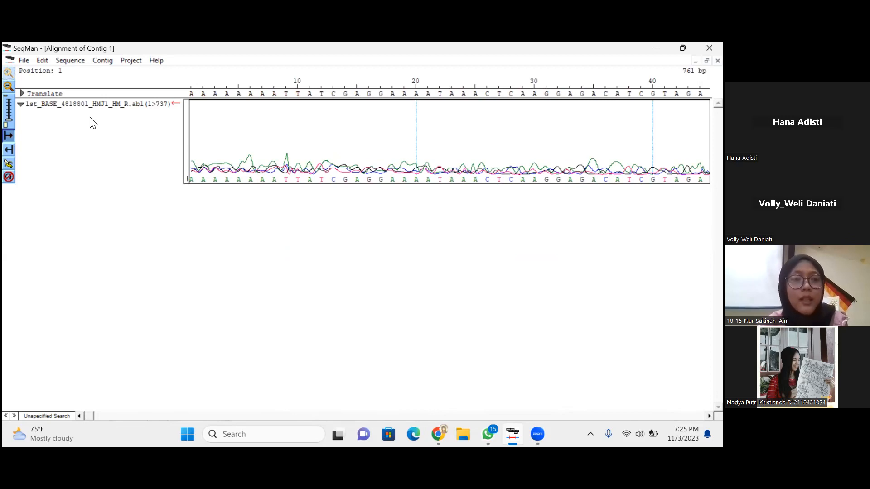
left_click(45, 61)
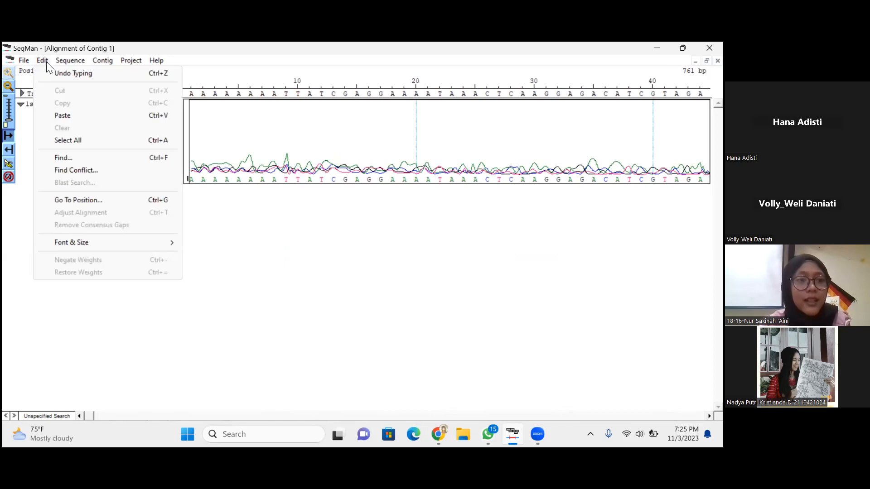
left_click(86, 170)
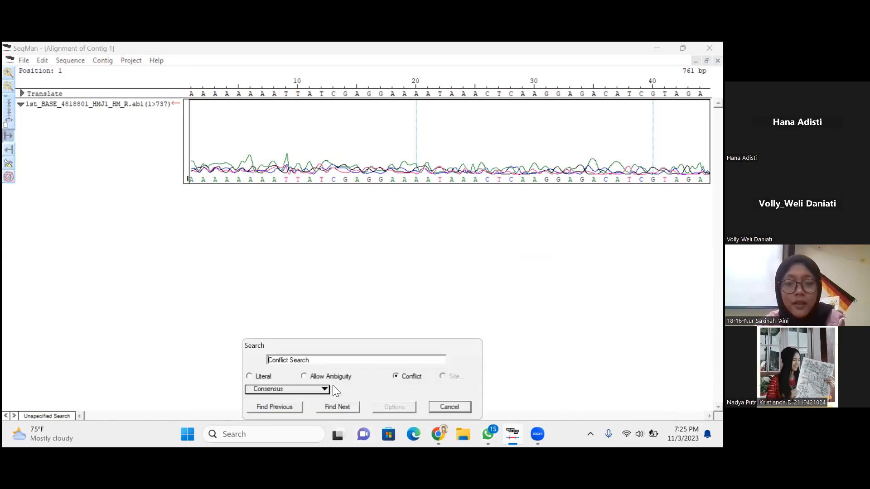
left_click(341, 407)
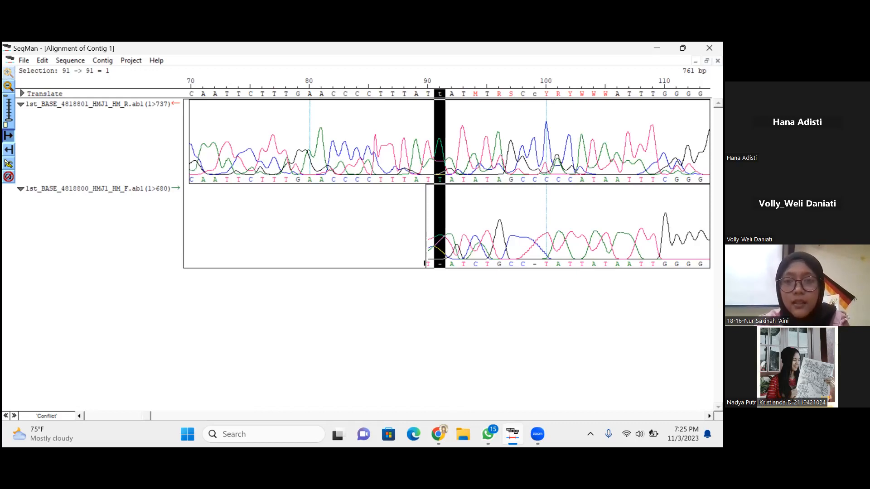
type("T")
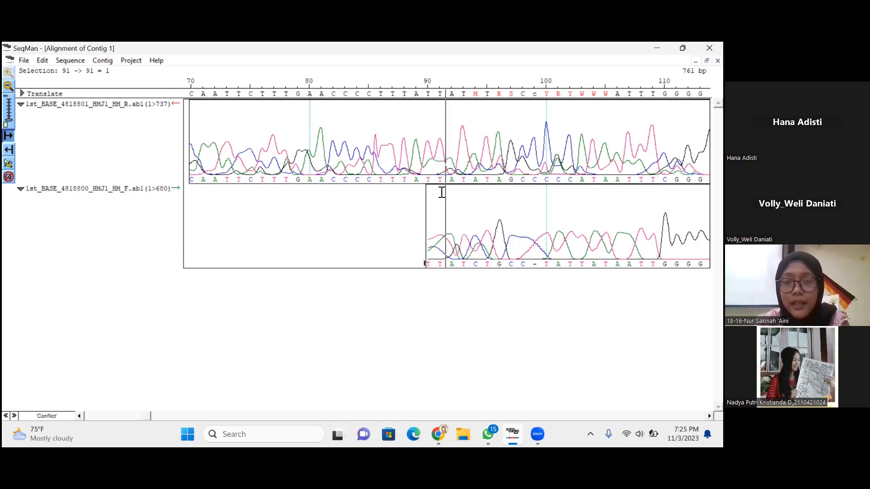
- Go to the next conflict and set the consensus base at position 94 to C
left_click(15, 416)
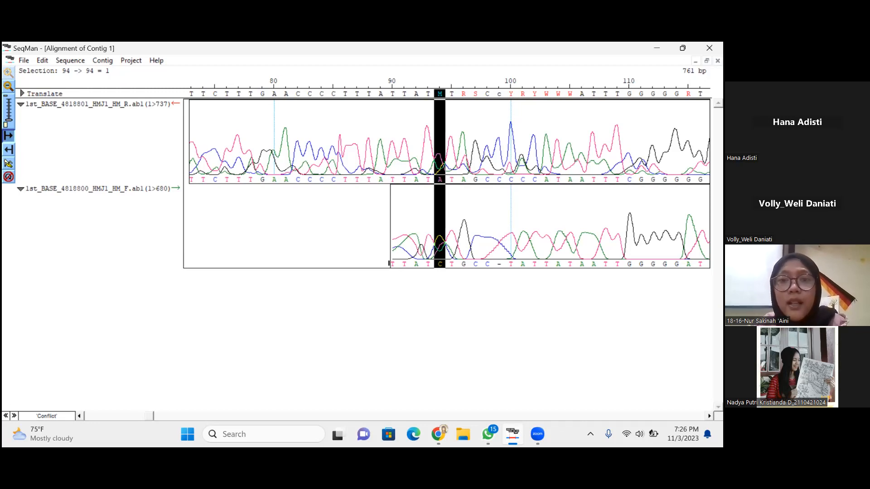
left_click(435, 97)
left_click_drag(436, 97, 447, 97)
left_click(435, 96)
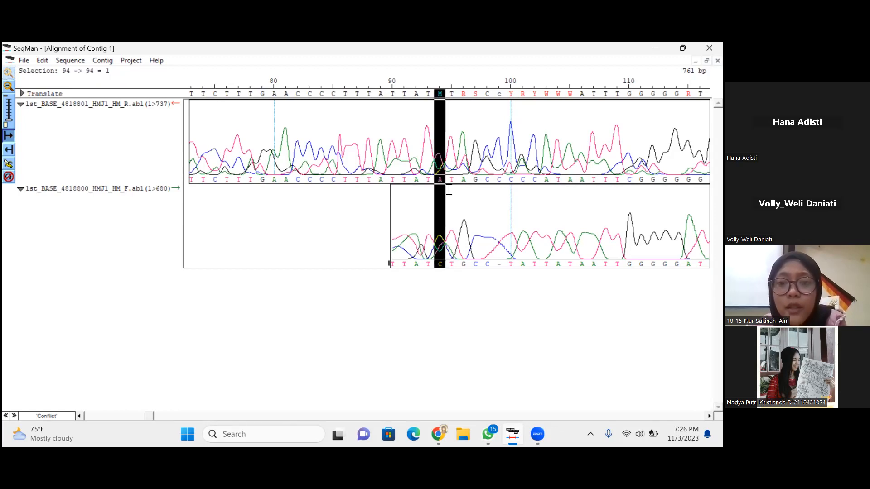
left_click(435, 96)
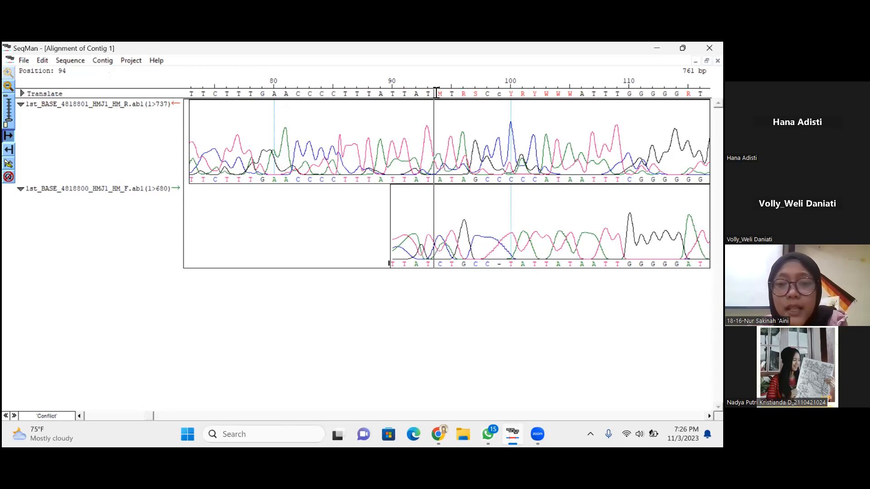
left_click(439, 96)
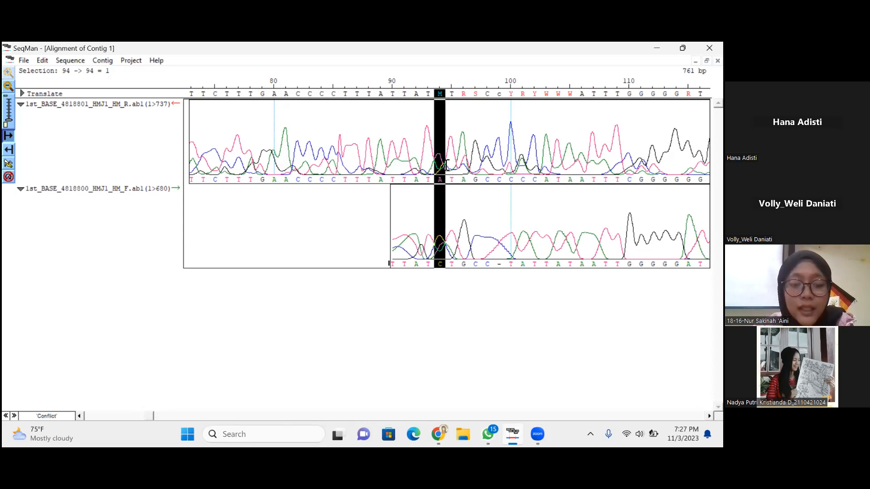
type("c")
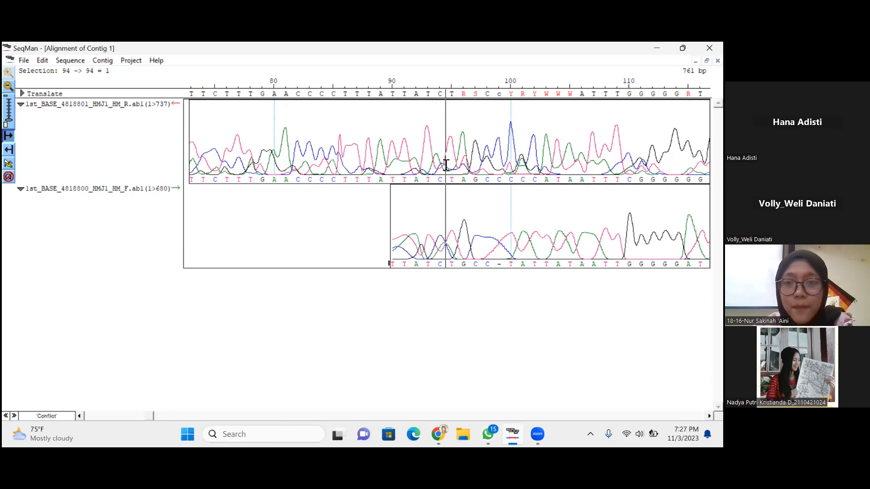
- Go to the next conflict and set the consensus bases at position 96 to G and position 97 to C
left_click(18, 416)
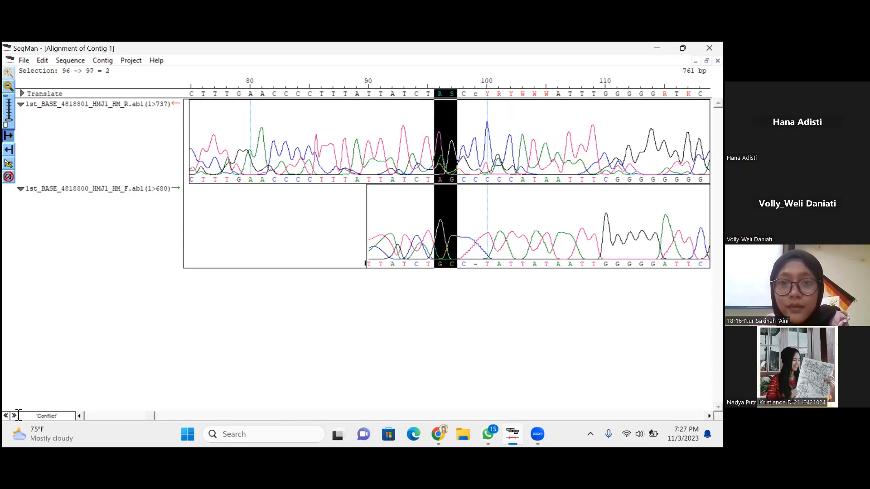
left_click(447, 95)
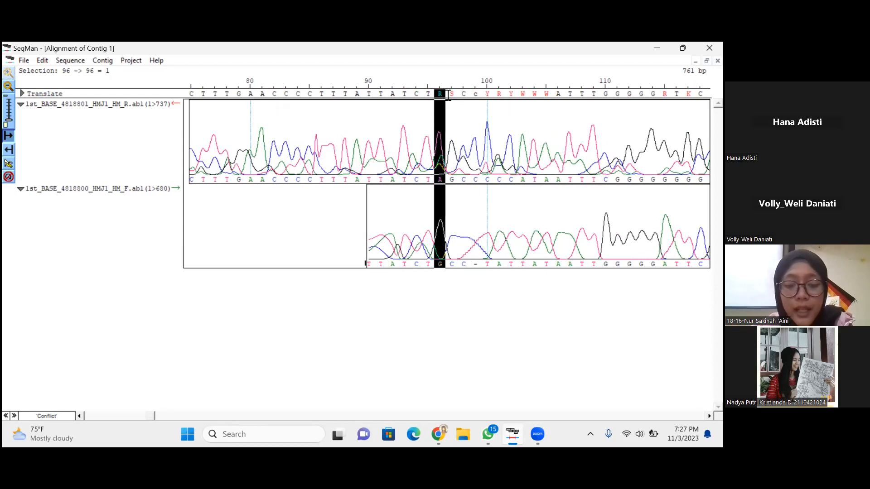
type("G")
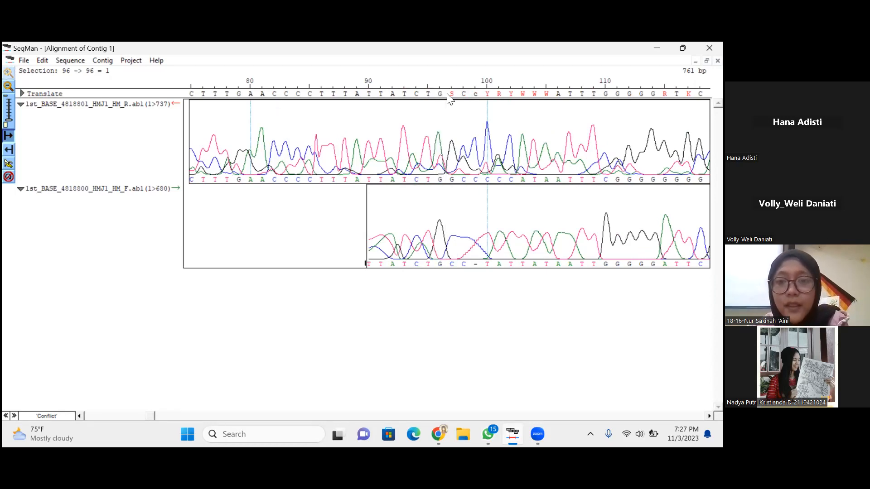
left_click(455, 97)
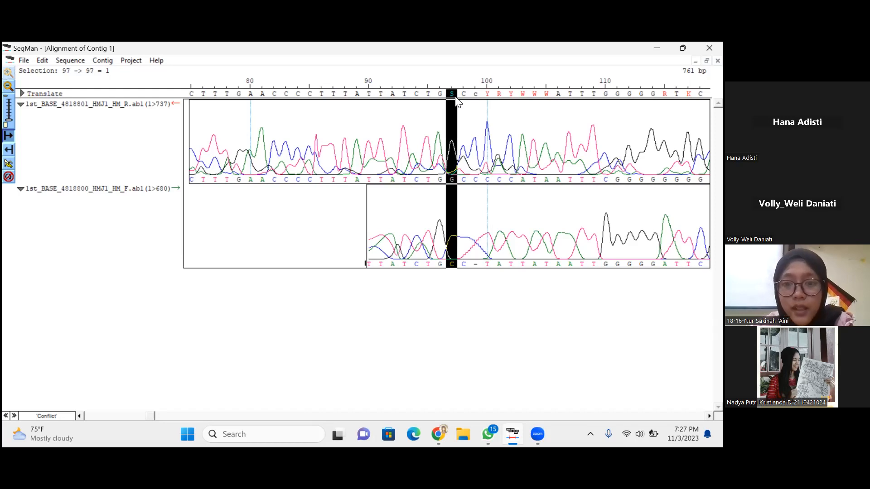
type("C")
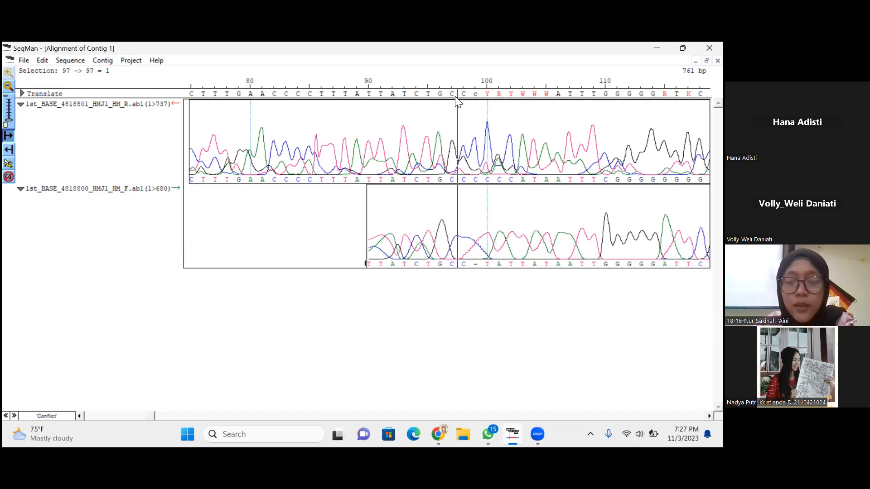
- Set the consensus base at position 100 to C and the base at position 101 to A
left_click(488, 97)
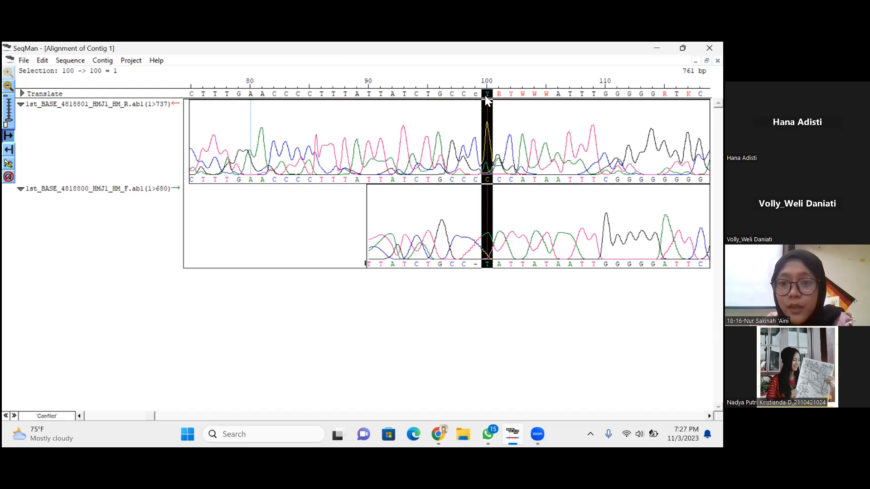
type("c")
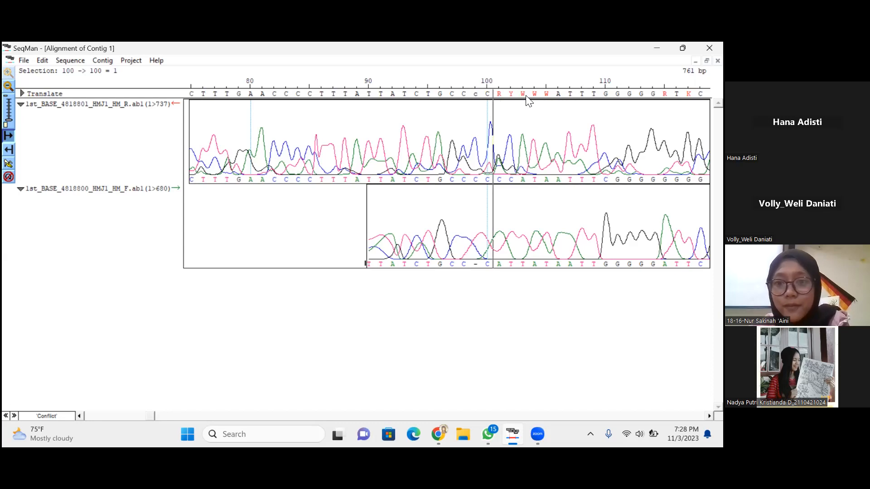
left_click(501, 100)
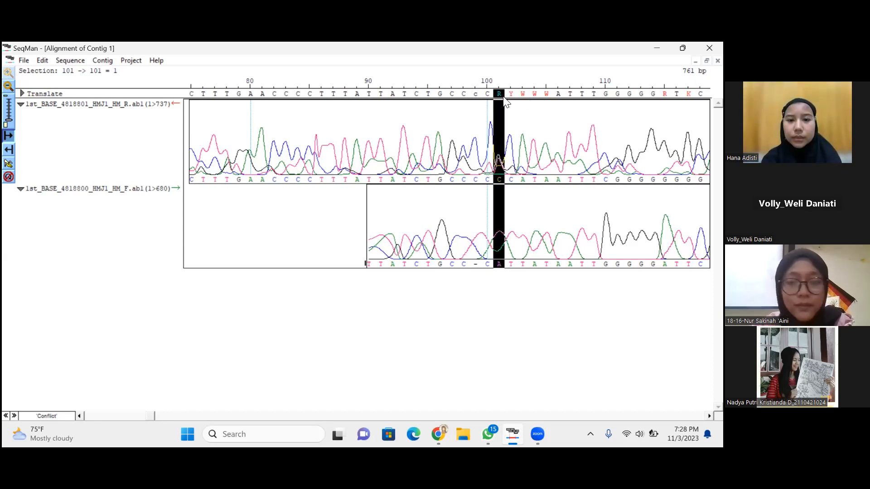
type("A")
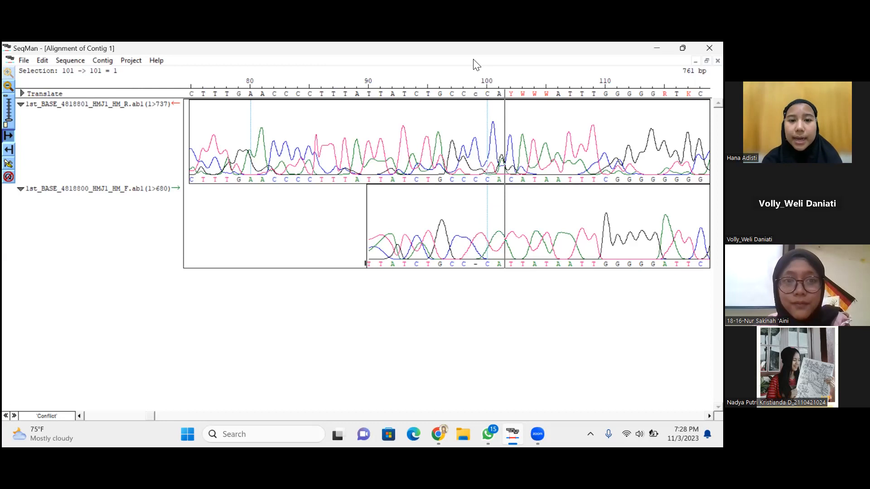
- Set the consensus base at position 102 to C and the base at position 103 to A
left_click(473, 59)
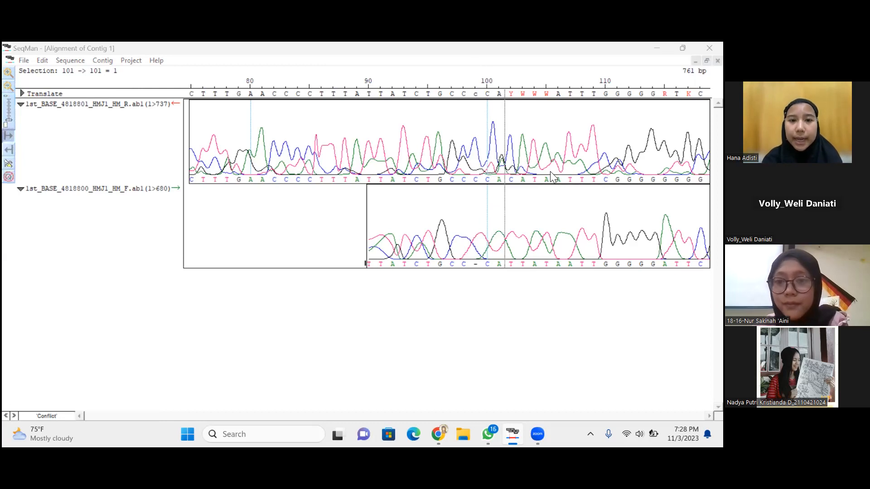
left_click(508, 94)
left_click(510, 94)
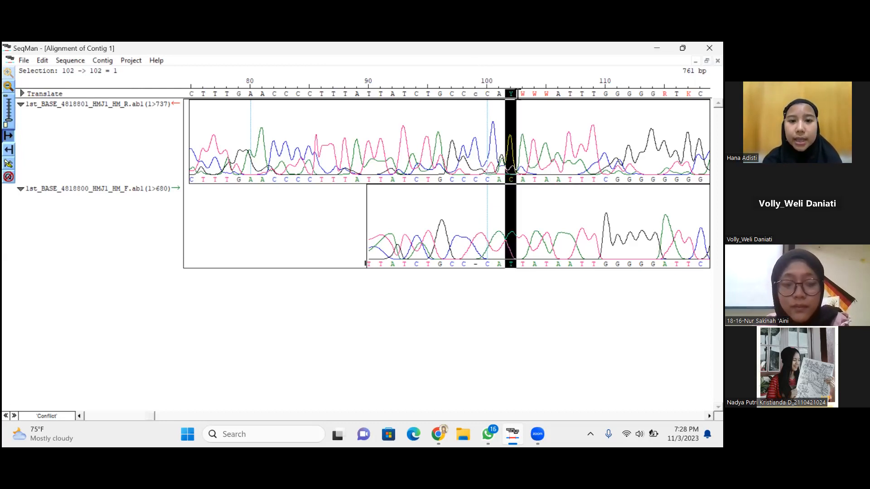
type("C")
left_click(528, 94)
type("A")
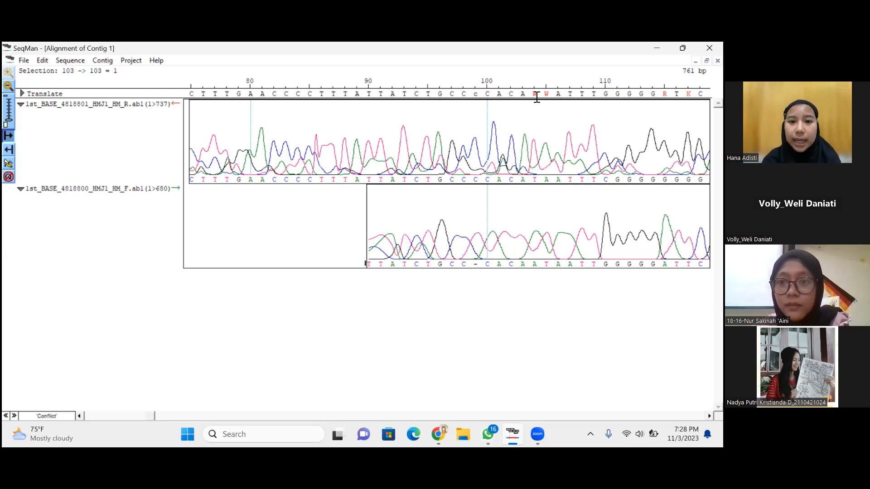
- Resolve the conflicts at consensus positions 104 and 105 by setting them to T and A
left_click(537, 97)
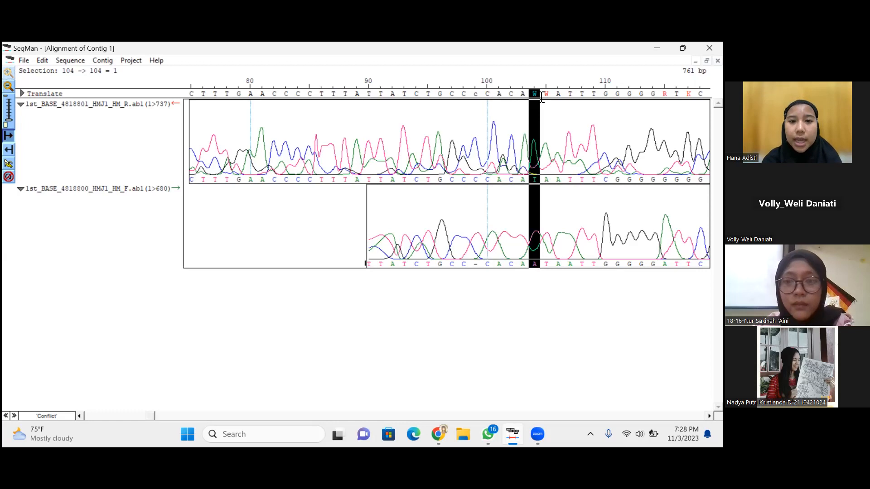
type("T")
left_click(552, 97)
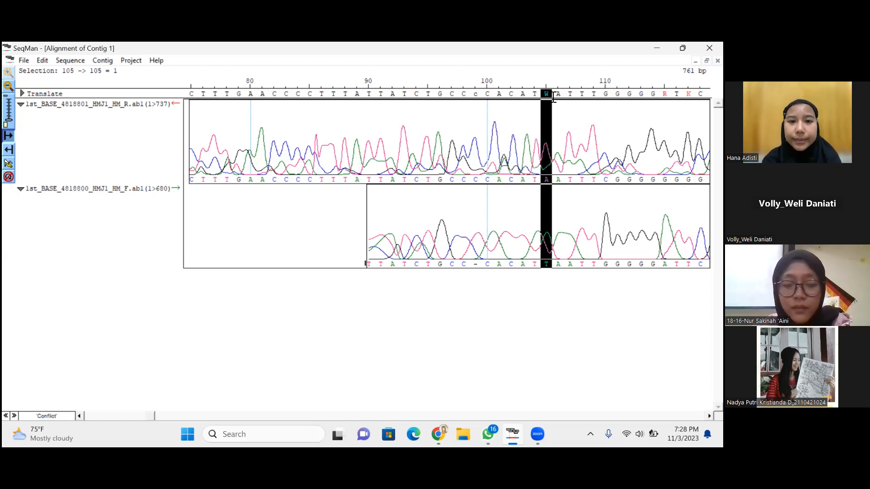
type("A")
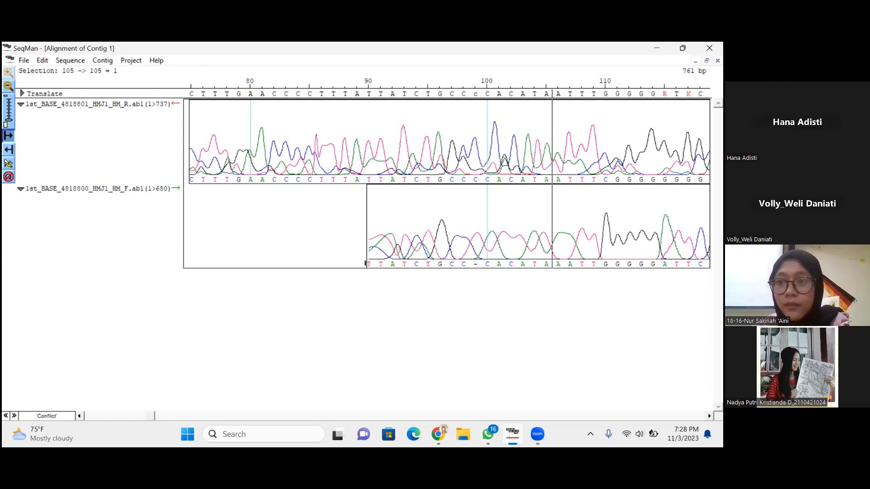
- Set the conflicting consensus base at position 115 to A and the one at position 117 to G
left_click(665, 96)
type("A")
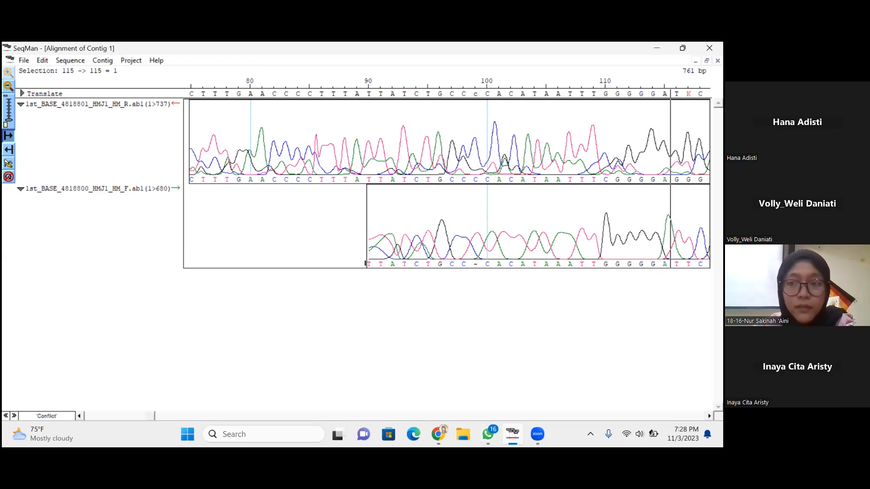
left_click(688, 95)
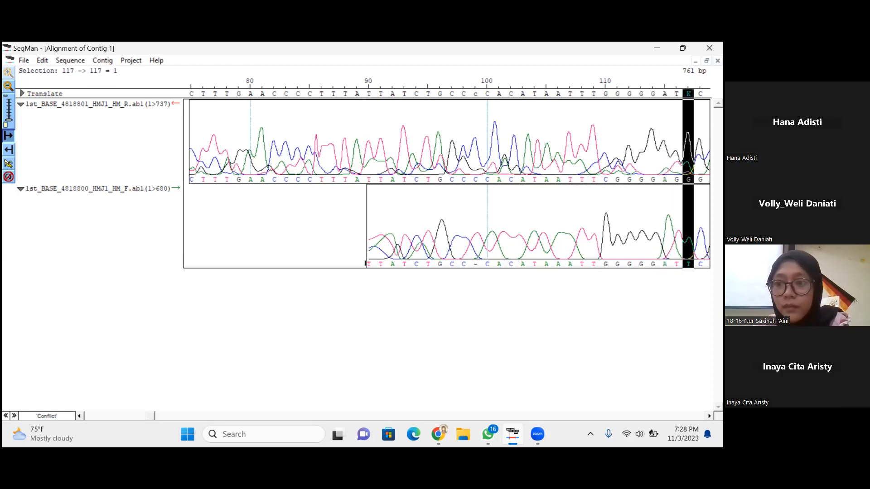
type("G")
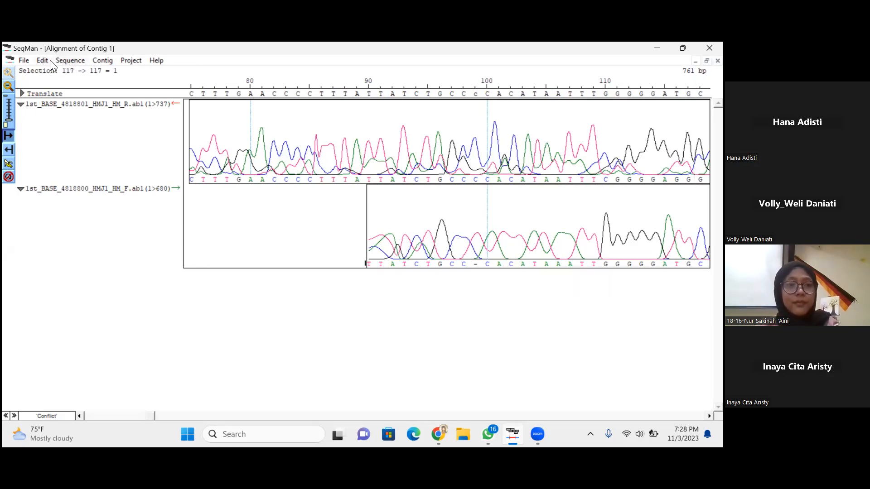
- Start saving the contig's consensus to a single file and enter Hasil Sekuen.fas as the file name
left_click(106, 59)
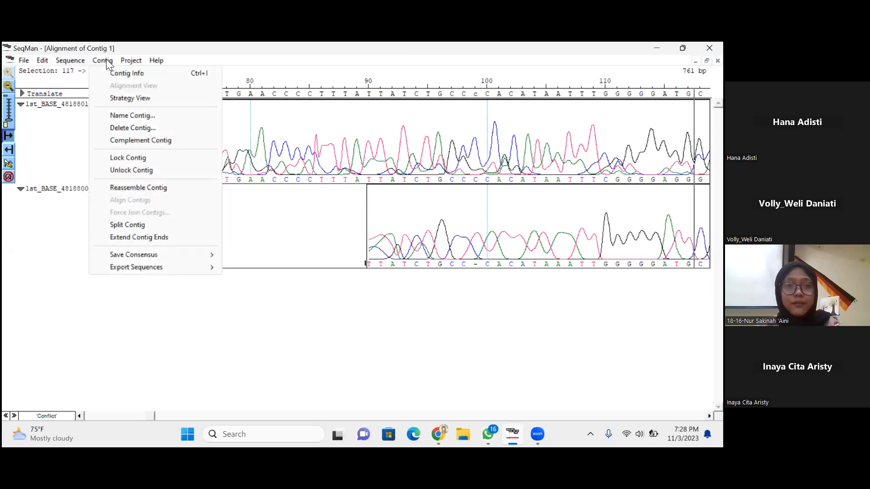
mouse_move(182, 258)
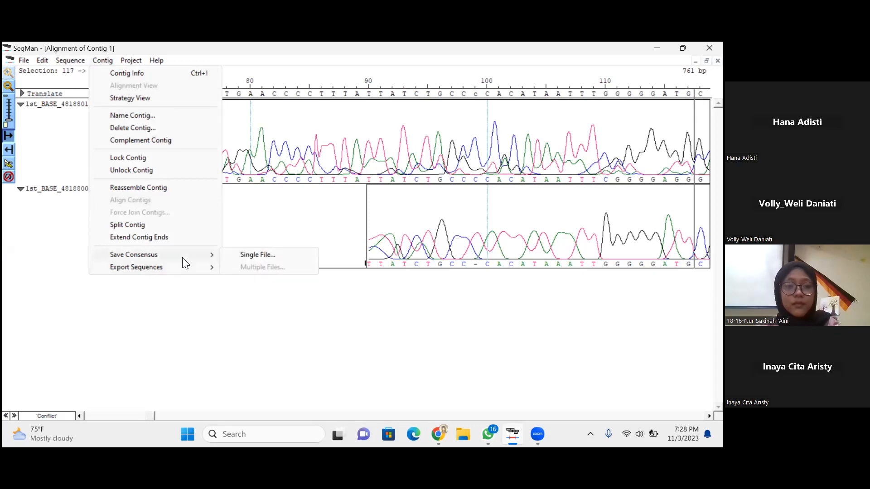
left_click(240, 257)
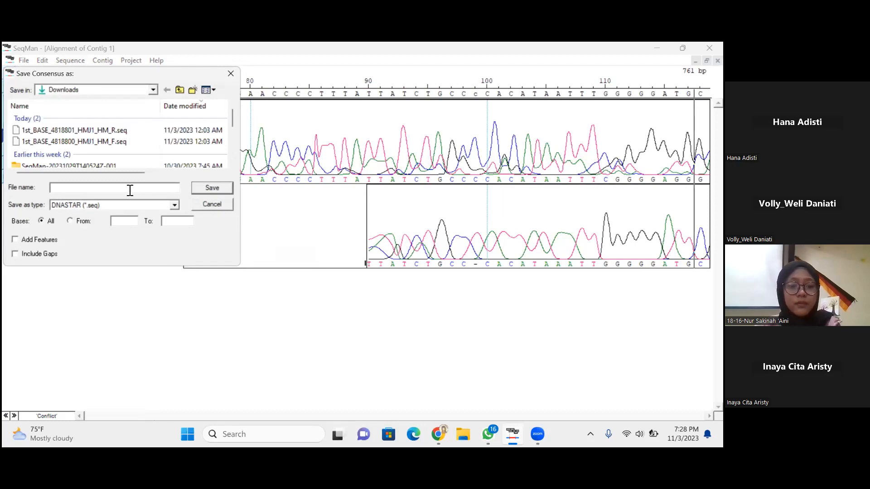
type("h")
key("BackSpace")
type("H")
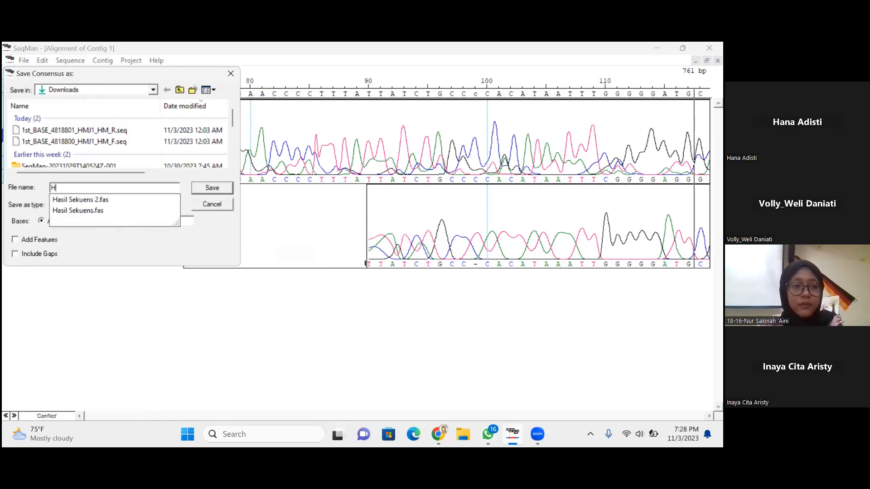
type("asil Sekuen")
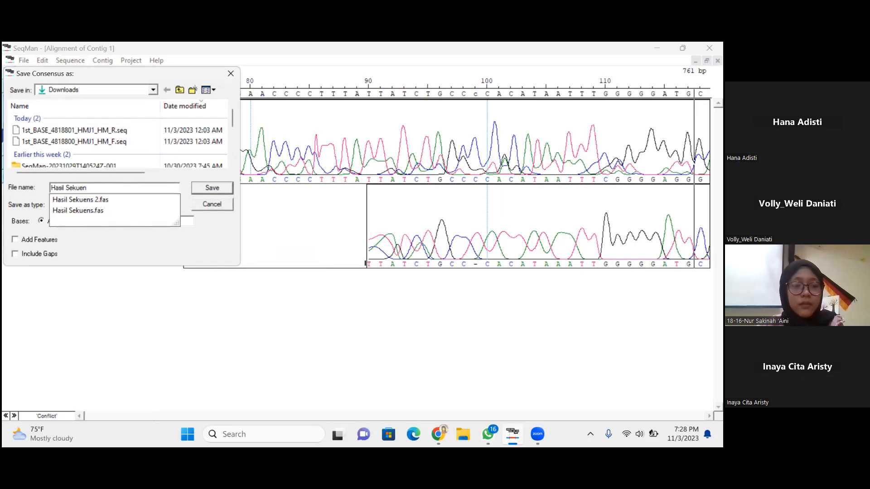
type(".fas")
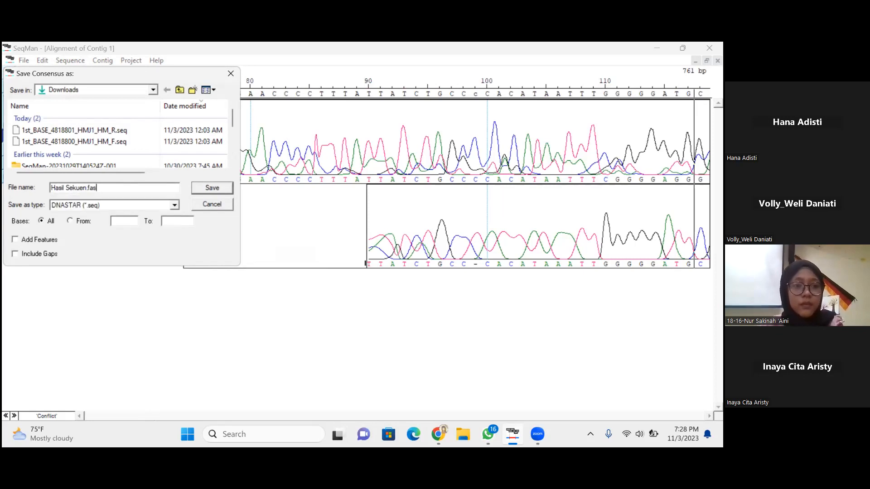
- Choose FastA (*.fas) as the file type and save the consensus in the Downloads folder
left_click(177, 205)
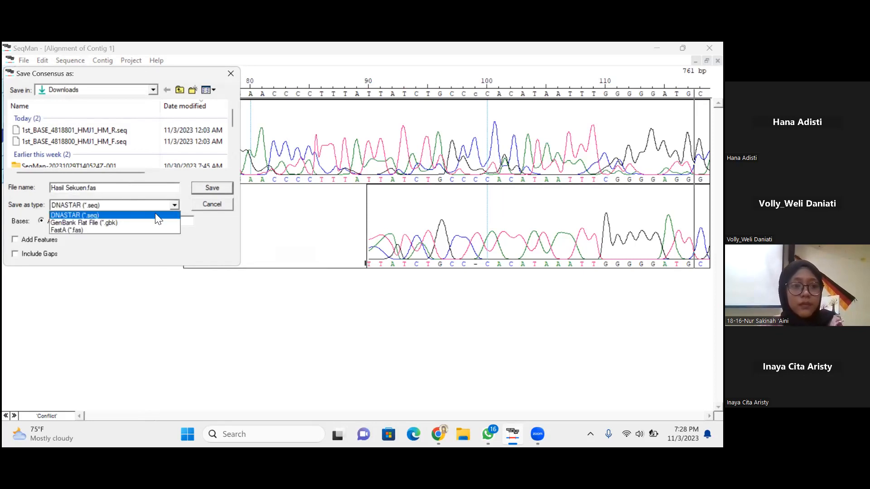
left_click(133, 231)
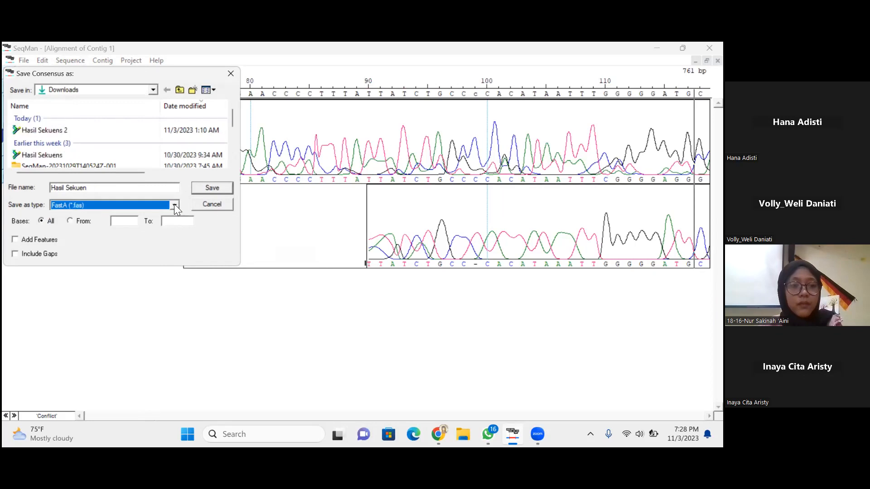
left_click(174, 205)
left_click(145, 230)
left_click(209, 188)
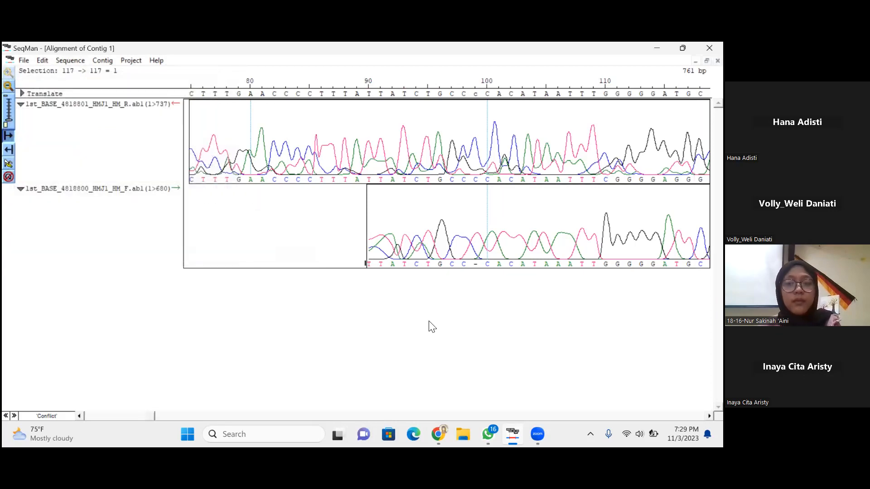
- Switch to File Explorer and open the Hasil Sekuens 2 file from Downloads in BioEdit
left_click(463, 434)
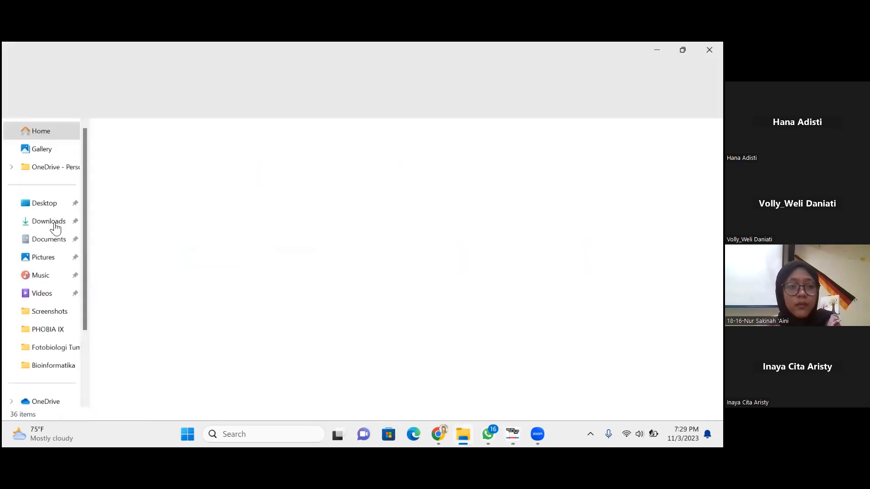
left_click(44, 224)
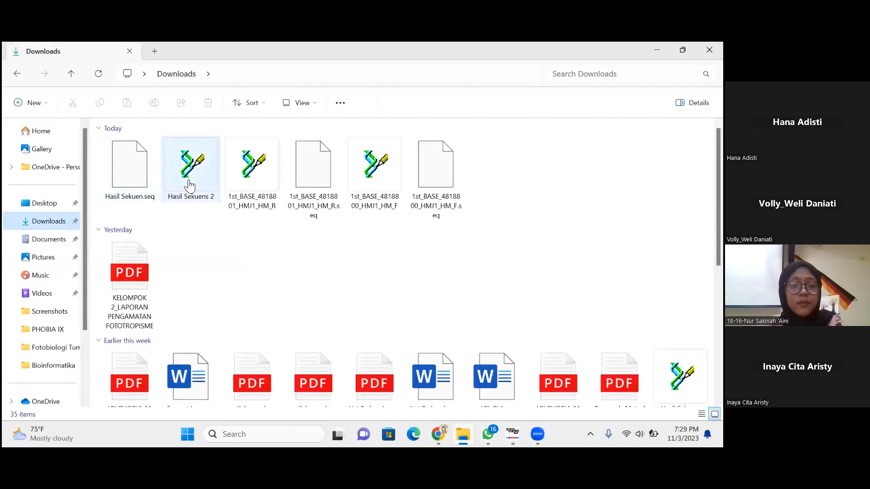
left_click(190, 185)
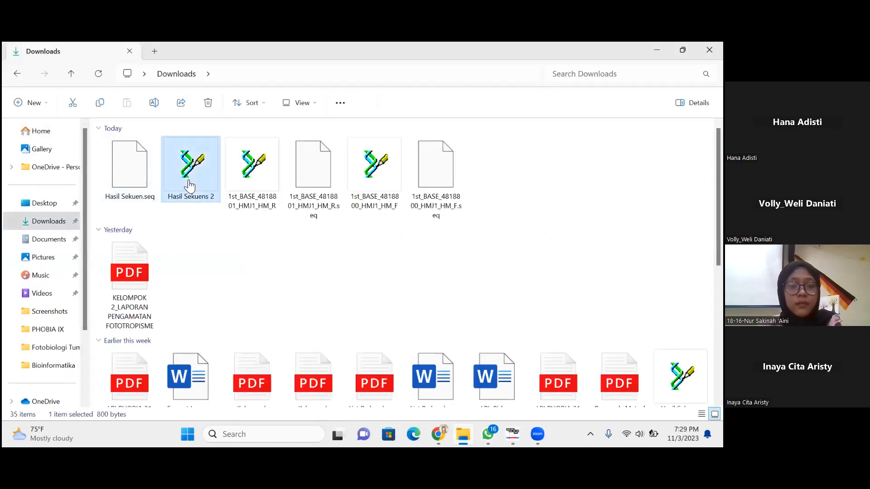
double_click(189, 186)
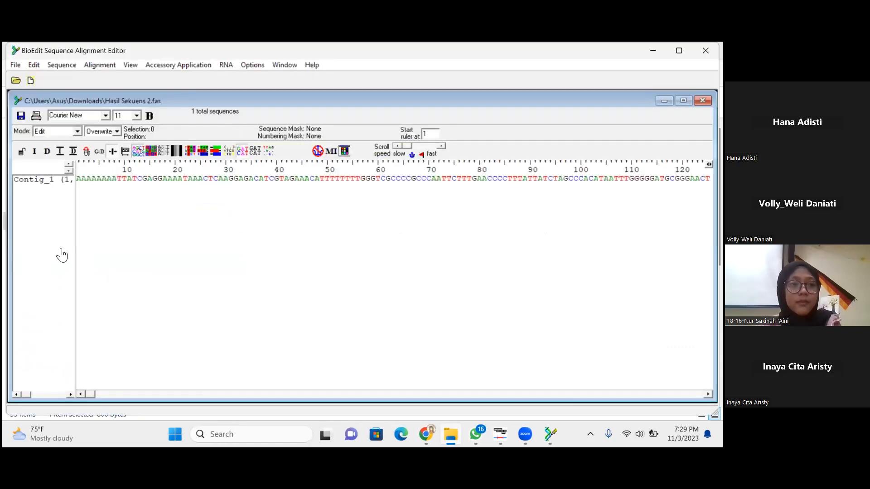
- Keep the alignment in Edit mode and copy the Contig_1 sequence to the clipboard in Fasta format
left_click(77, 132)
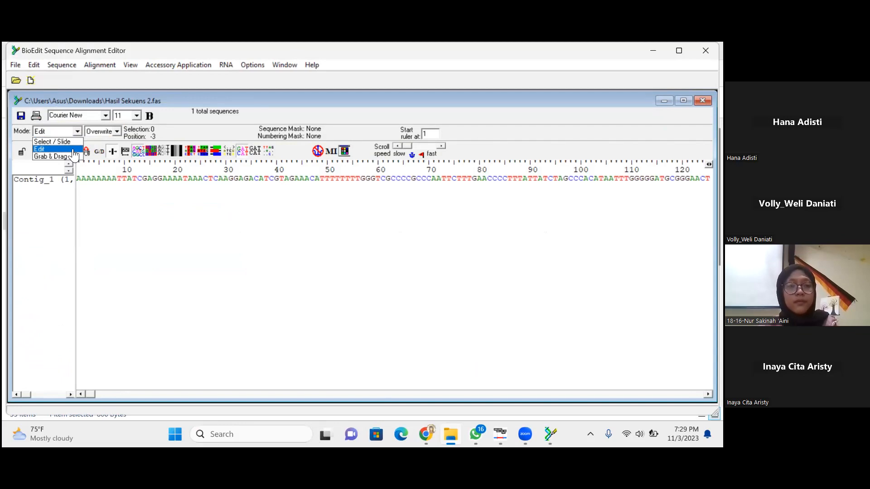
left_click(73, 151)
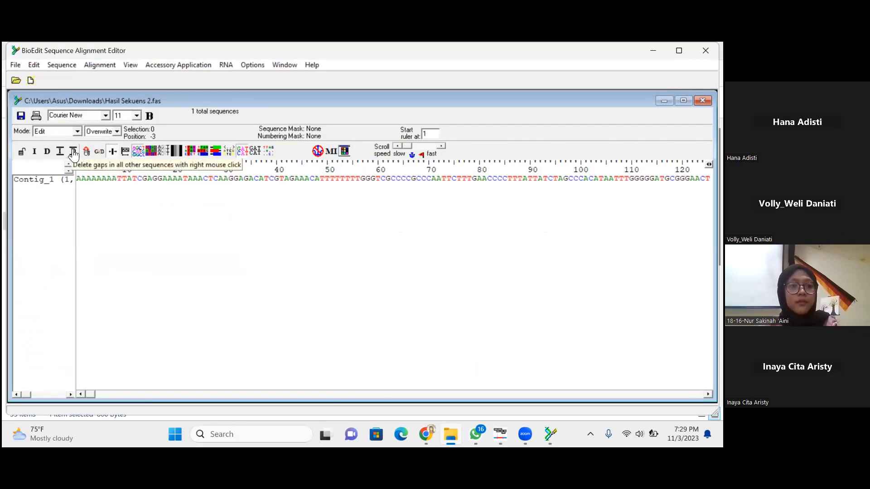
left_click(49, 181)
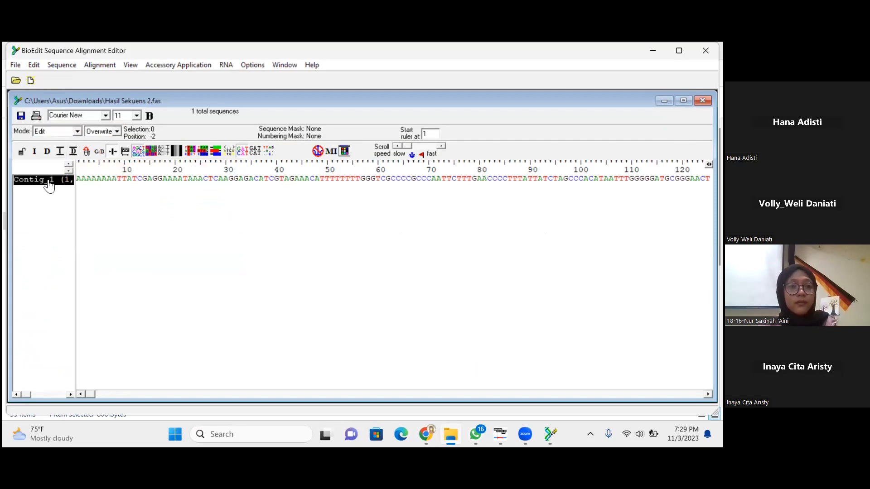
left_click(33, 65)
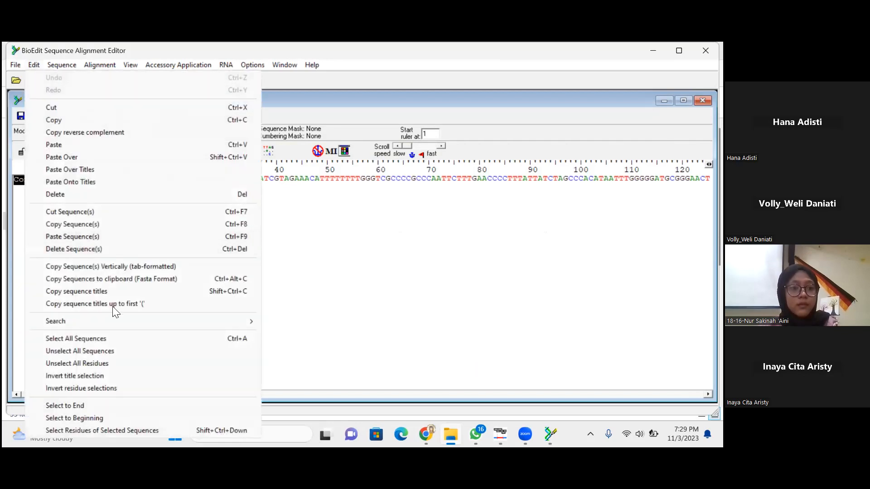
left_click(206, 280)
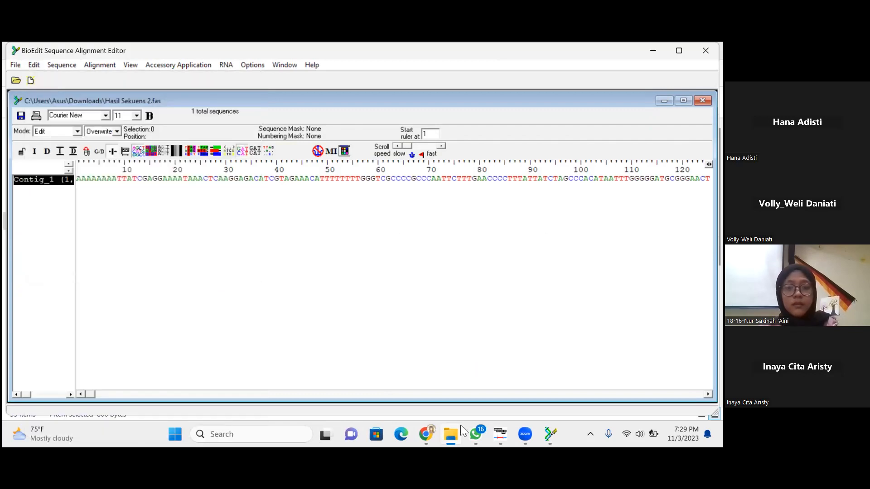
- Switch to Chrome, search for "ncbi blast" in a new tab and open the NCBI BLAST site
left_click(425, 434)
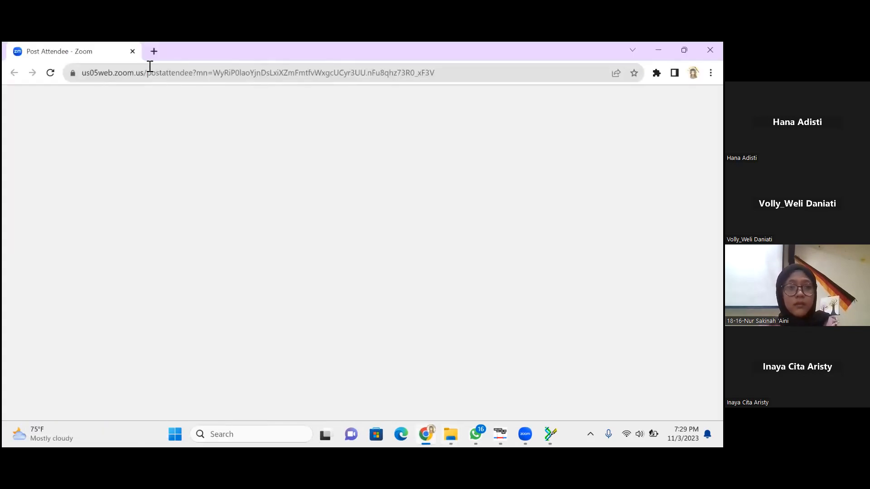
left_click(154, 51)
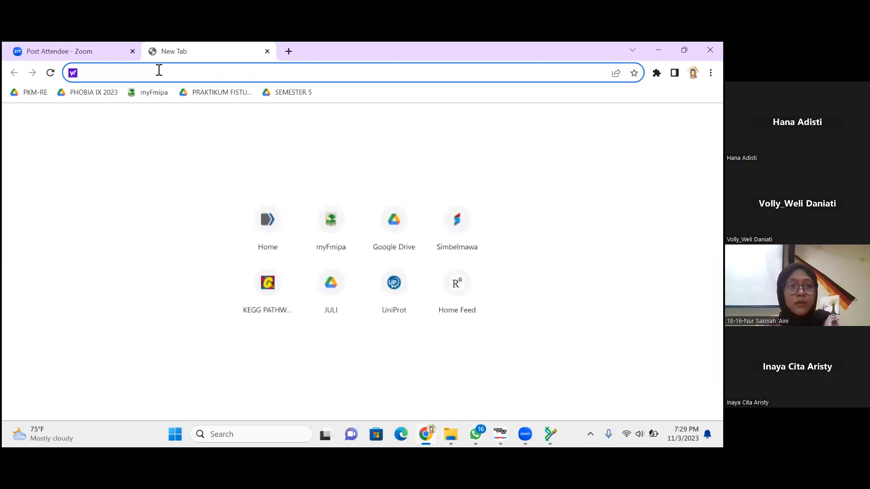
type("ncbi blast")
key("Return")
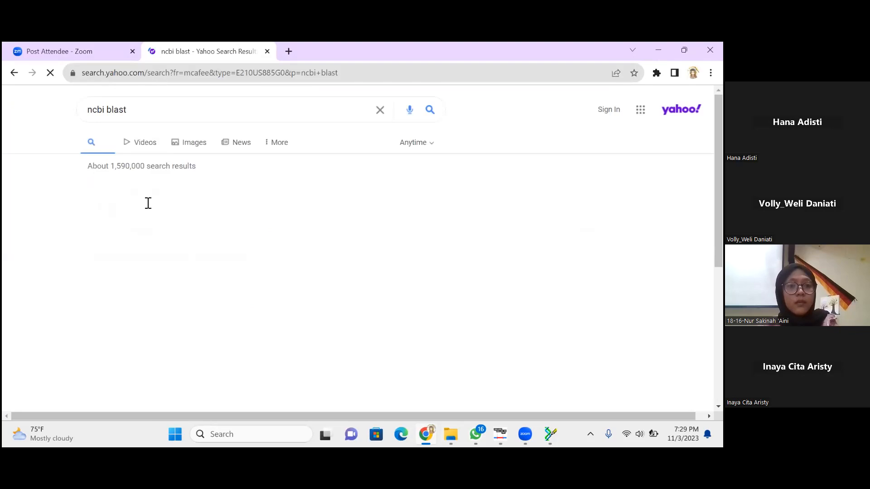
left_click(146, 204)
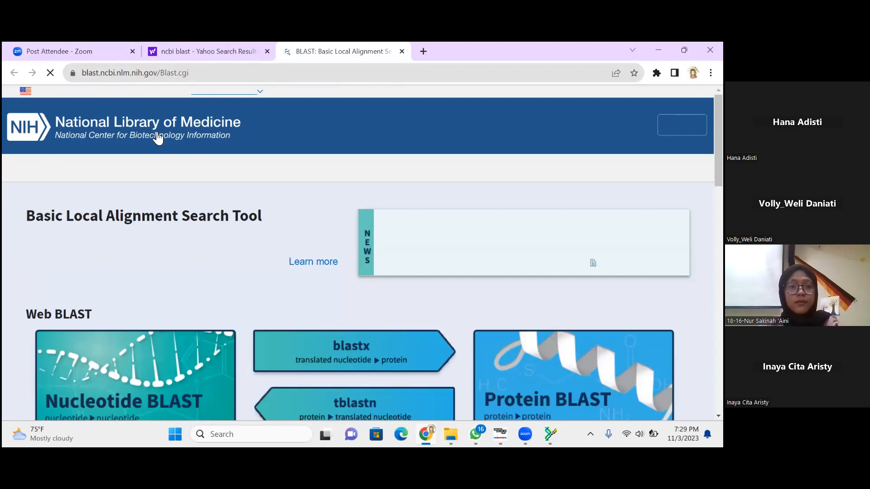
- Open Nucleotide BLAST, and switch to BioEdit to copy the Contig_1 sequence to the clipboard again in Fasta format
scroll(99, 209, "down", 3)
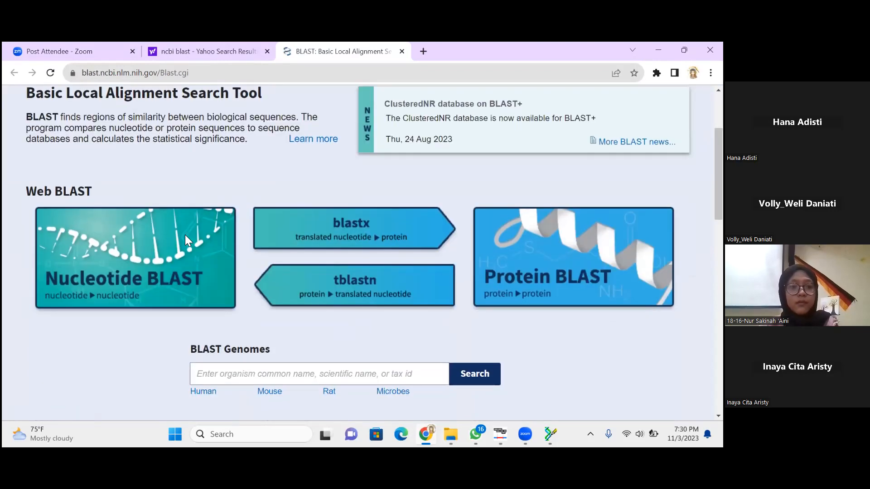
left_click(200, 250)
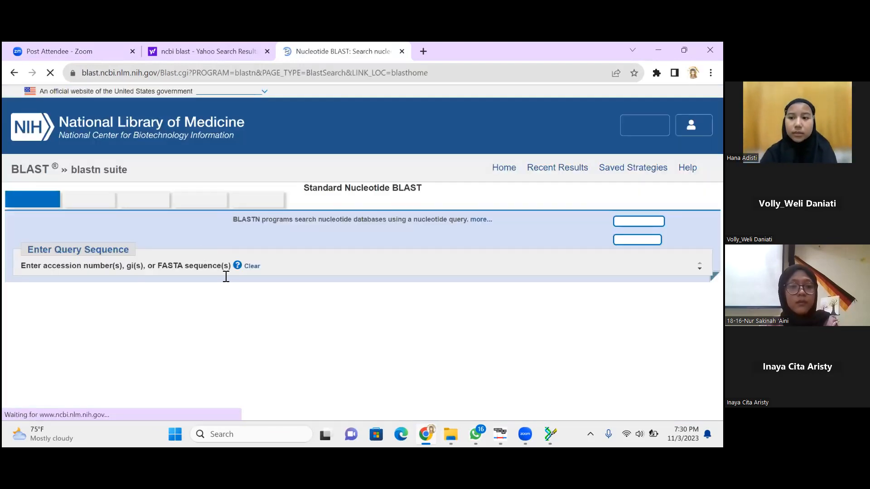
left_click(551, 434)
left_click(36, 64)
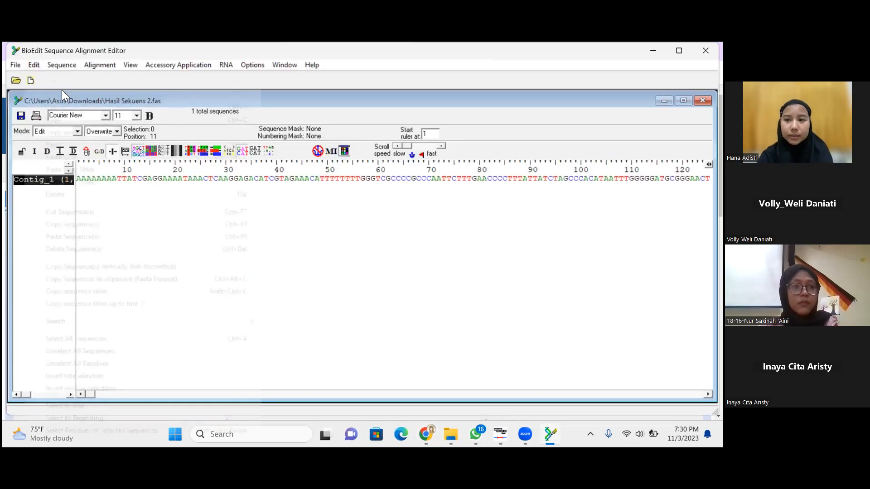
left_click(118, 280)
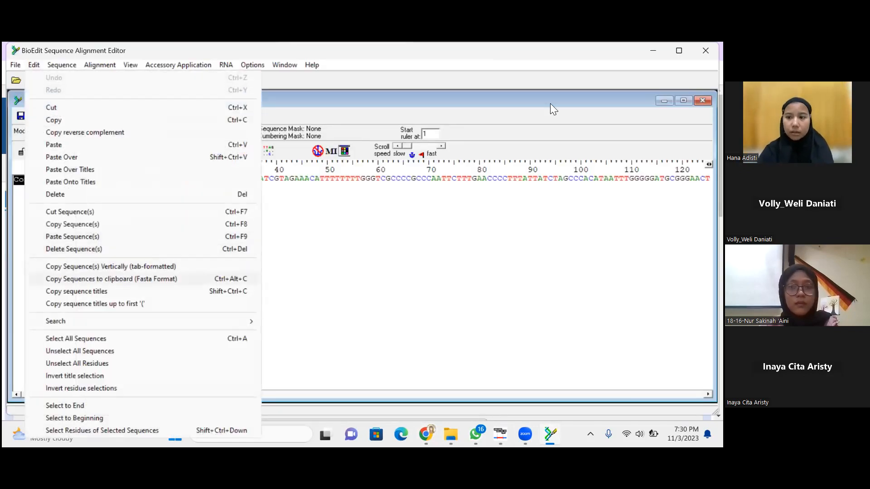
- Switch back to Chrome, paste the sequence as the blastn query and delete its ">Contig_1 (1,761)" header line
key("alt+Tab")
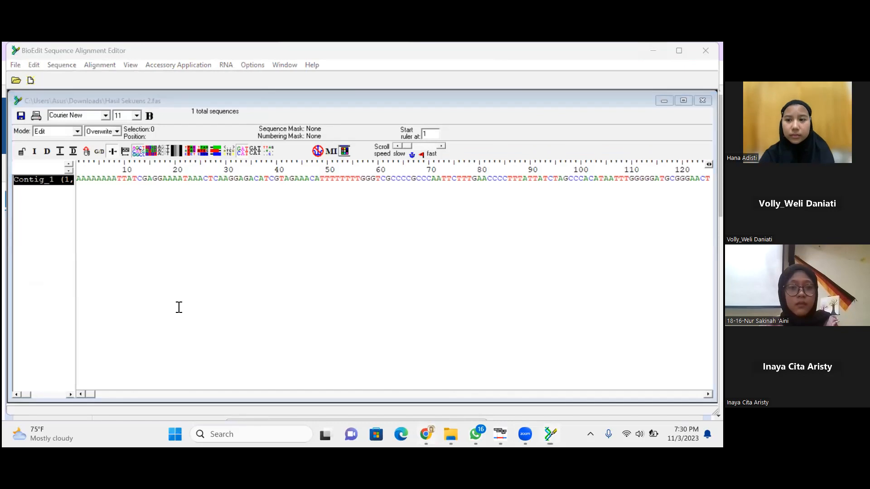
left_click(125, 283)
key("ctrl+v")
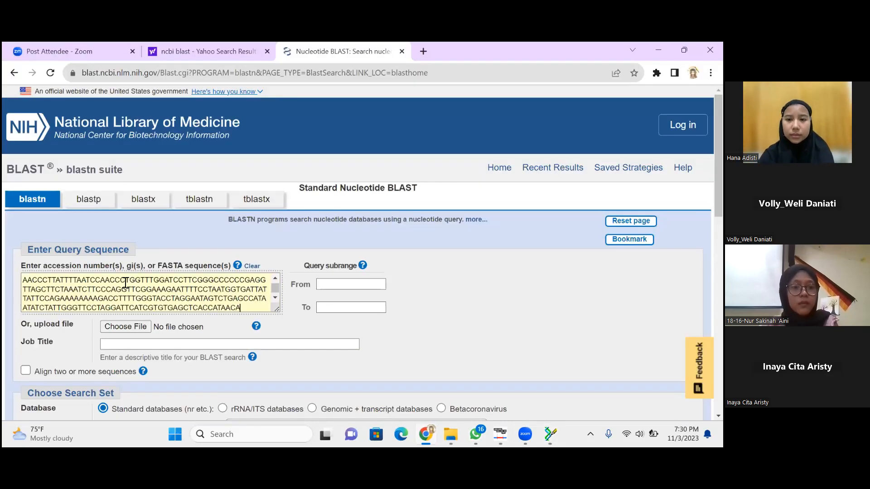
scroll(121, 283, "up", 10)
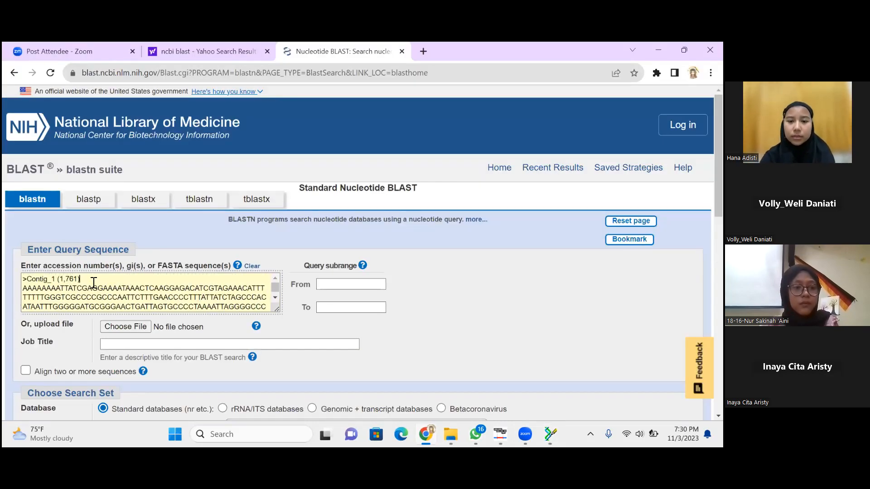
left_click_drag(88, 279, 17, 277)
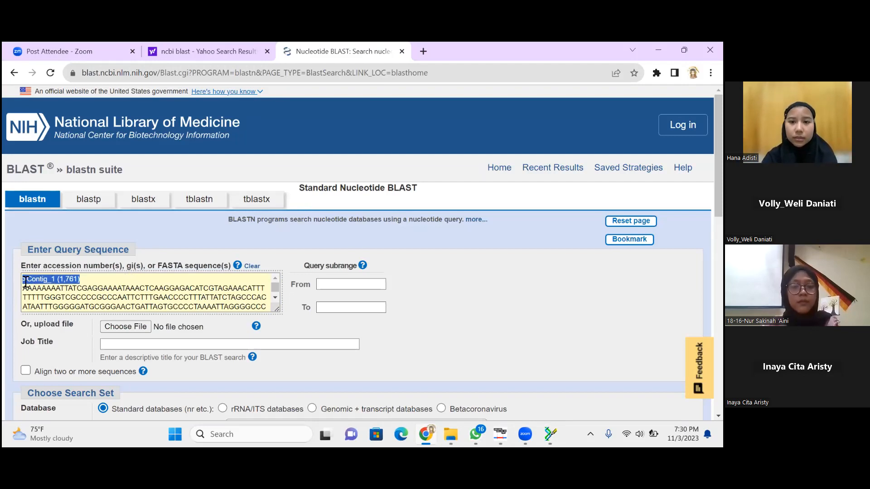
key("BackSpace")
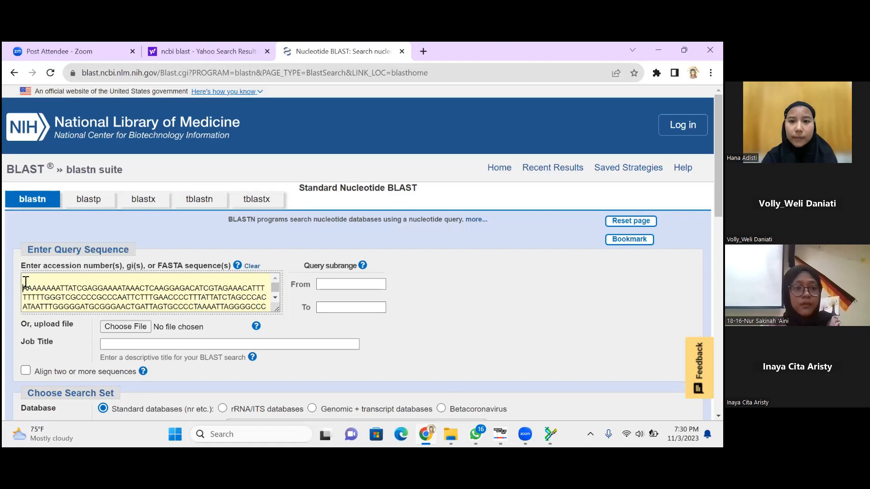
key("Delete")
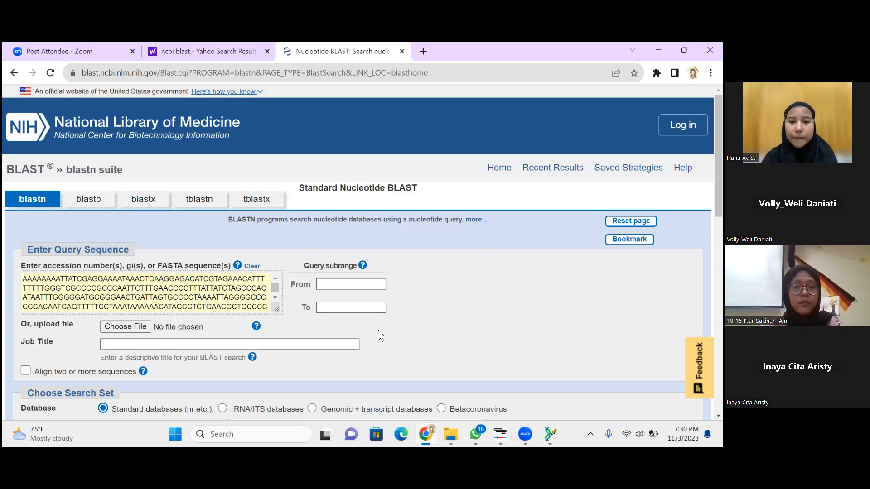
- Run the BLAST search against the nucleotide collection (nr/nt), optimized for highly similar sequences (megablast)
scroll(378, 330, "down", 1)
scroll(379, 335, "down", 6)
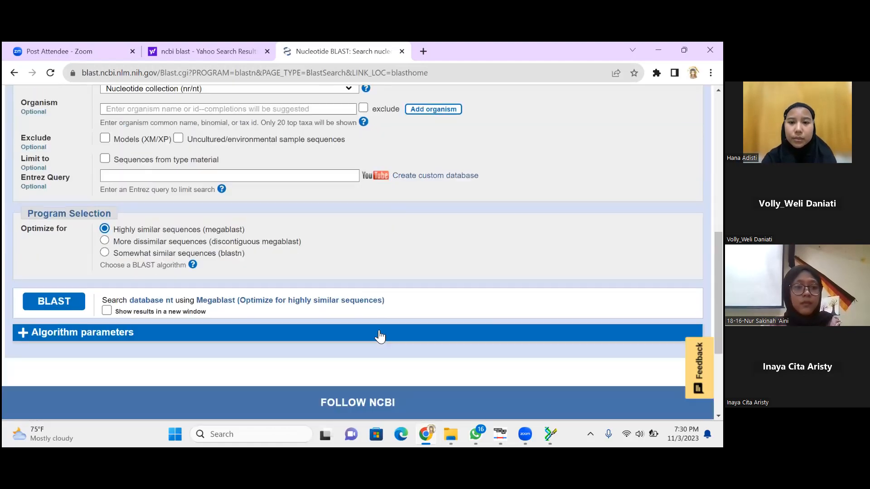
left_click(49, 306)
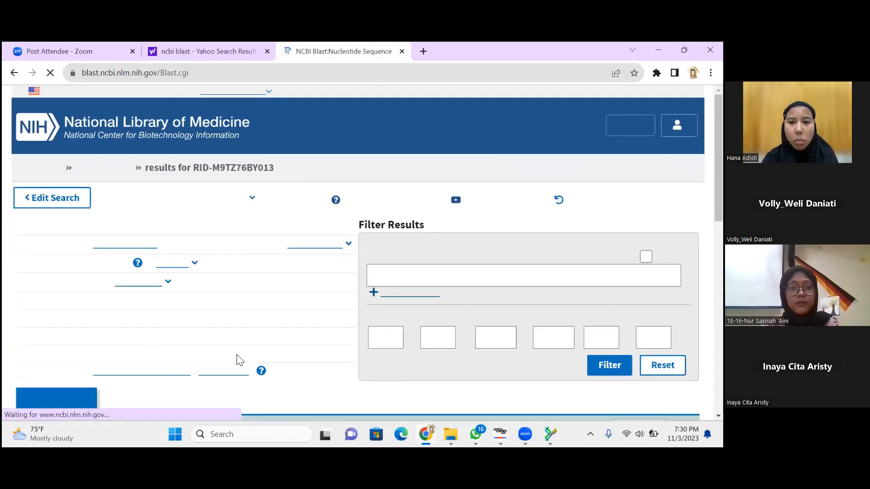
- Review the BLAST job summary and examine the listed matches with their scores, query cover, E values and percent identity
scroll(237, 360, "down", 1)
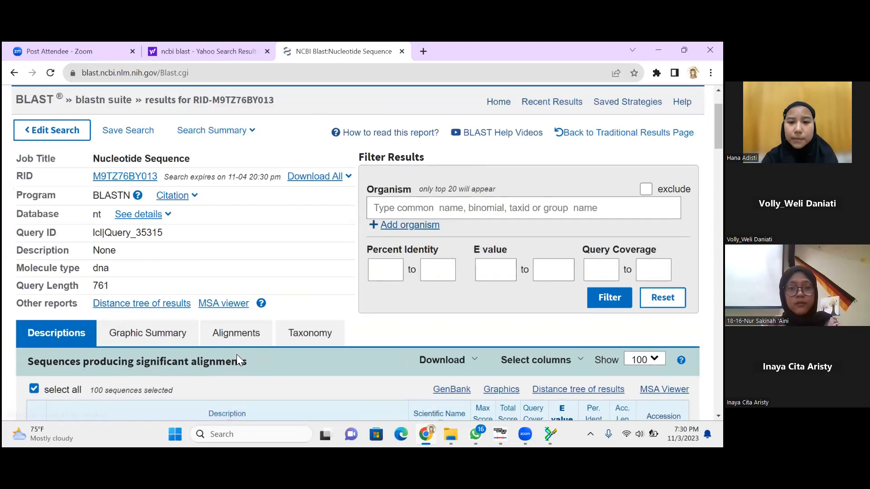
scroll(237, 355, "down", 2)
scroll(236, 355, "down", 3)
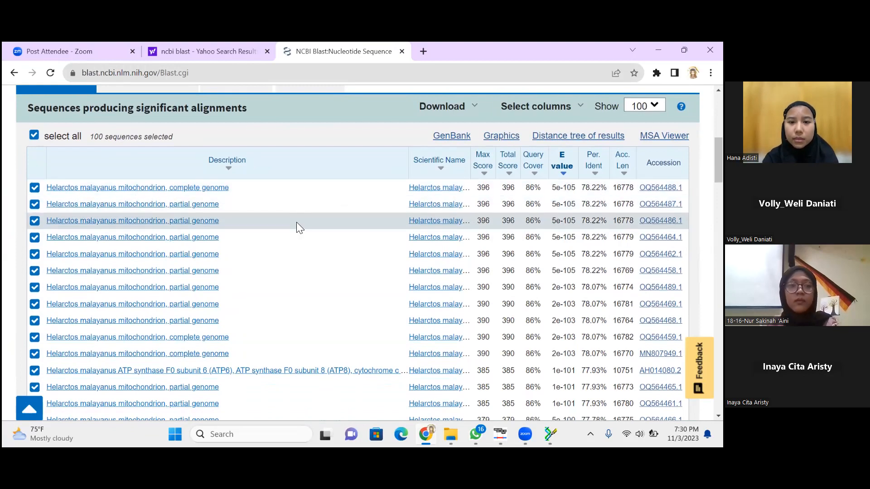
scroll(297, 223, "up", 7)
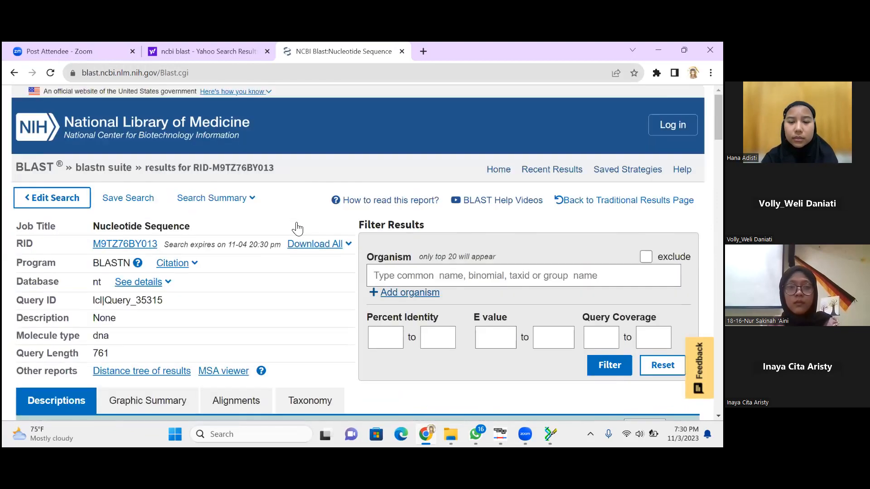
scroll(297, 223, "down", 4)
scroll(297, 226, "down", 3)
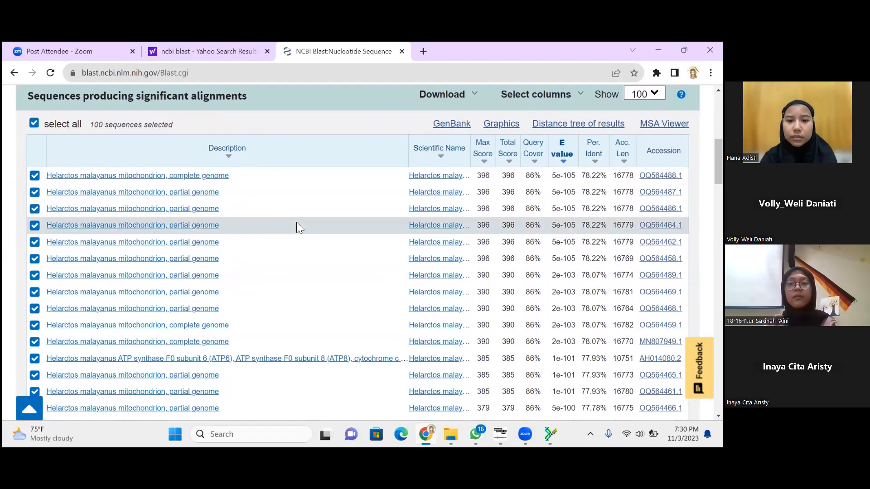